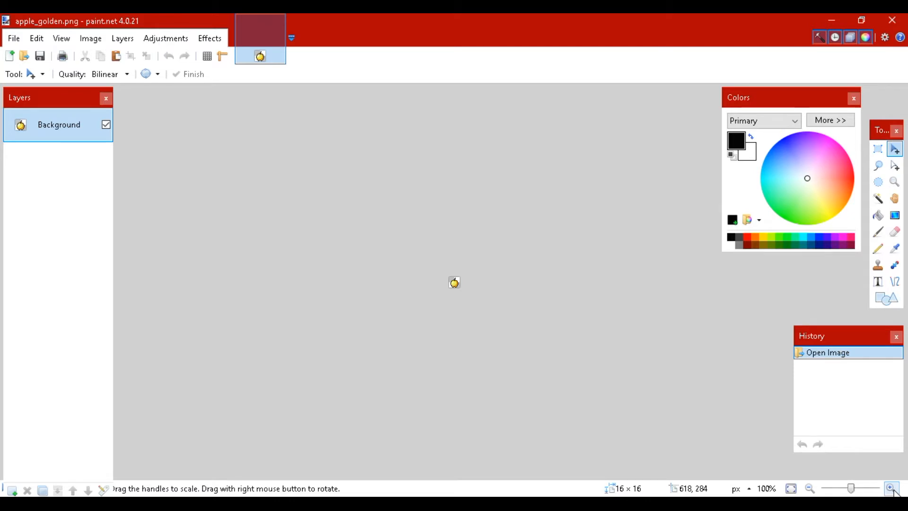
Open the Canvas Size settings for the golden apple image, ready to edit its pixel height
click(893, 488)
click(892, 488)
click(893, 488)
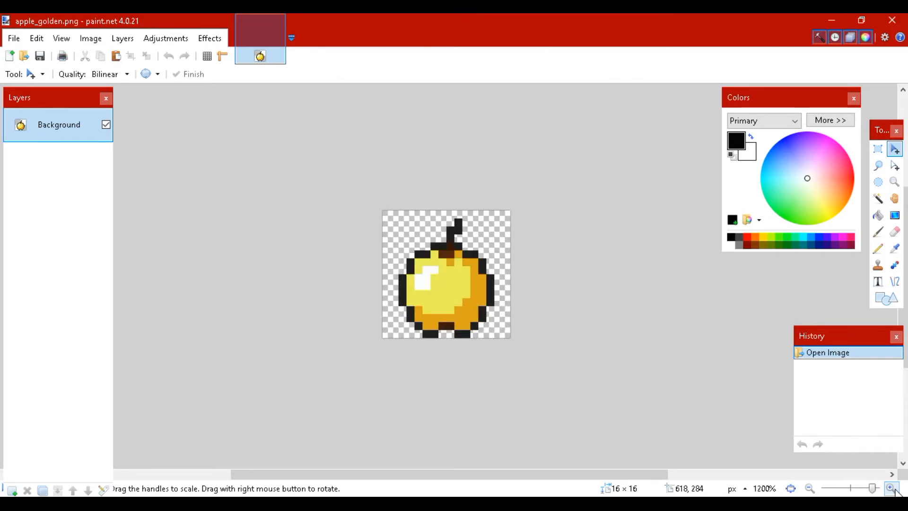
click(893, 488)
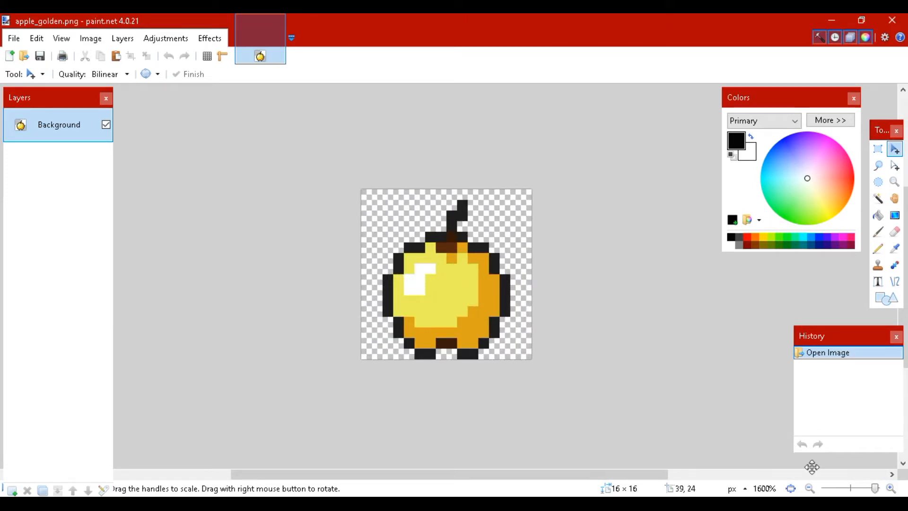
click(894, 490)
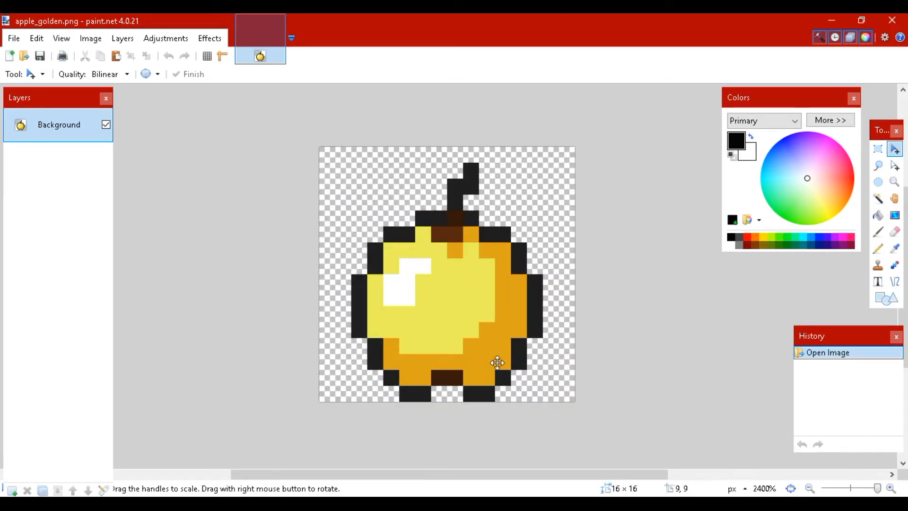
mouse_move(549, 475)
mouse_down()
mouse_move(563, 465)
mouse_move(547, 464)
mouse_up()
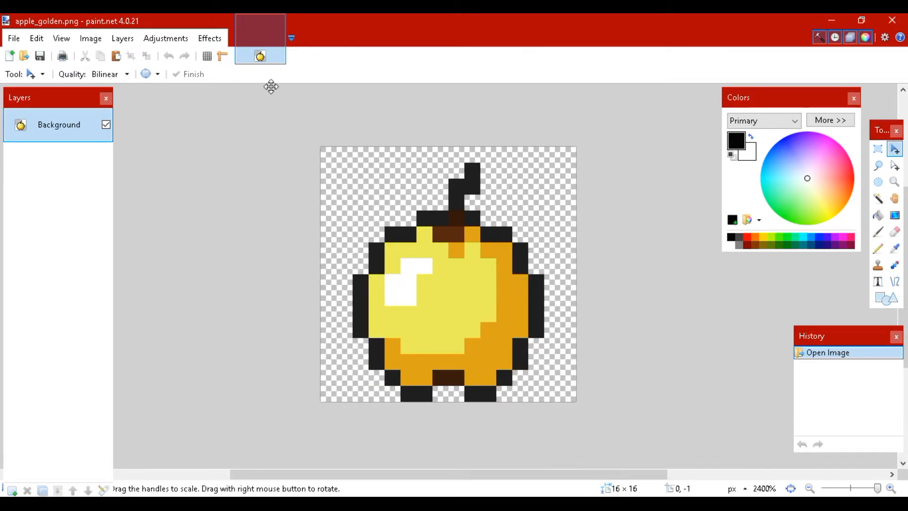
click(91, 39)
click(113, 87)
drag(456, 110, 533, 76)
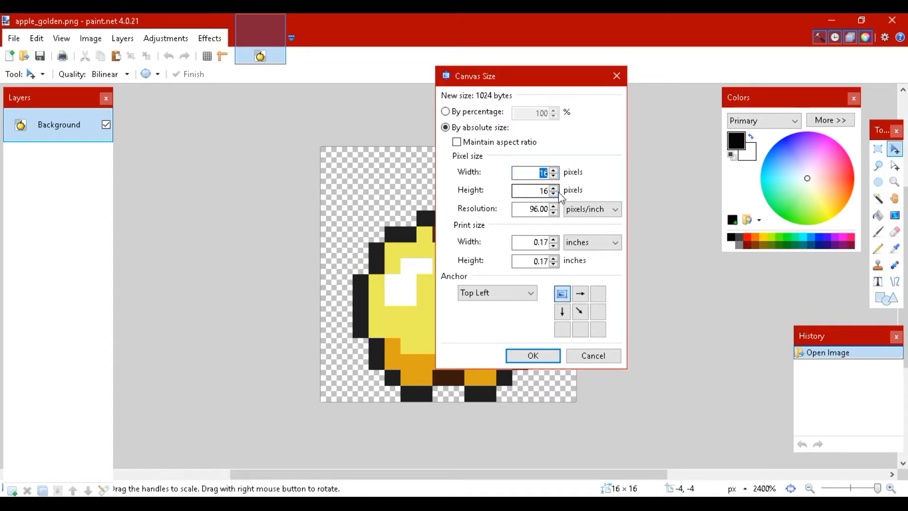
double_click(537, 193)
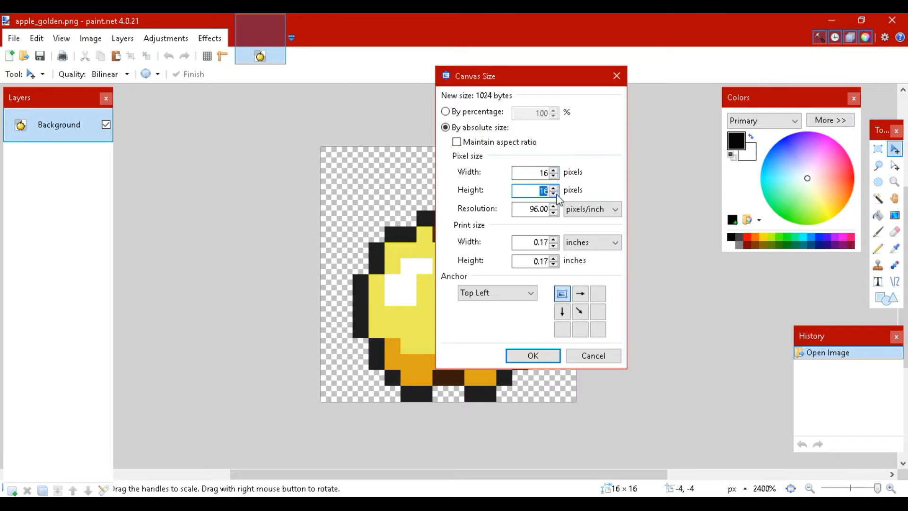
double_click(533, 173)
key(Tab)
Switch to Calculator, multiply 16 by 37 for the total strip height, and close it
key(super)
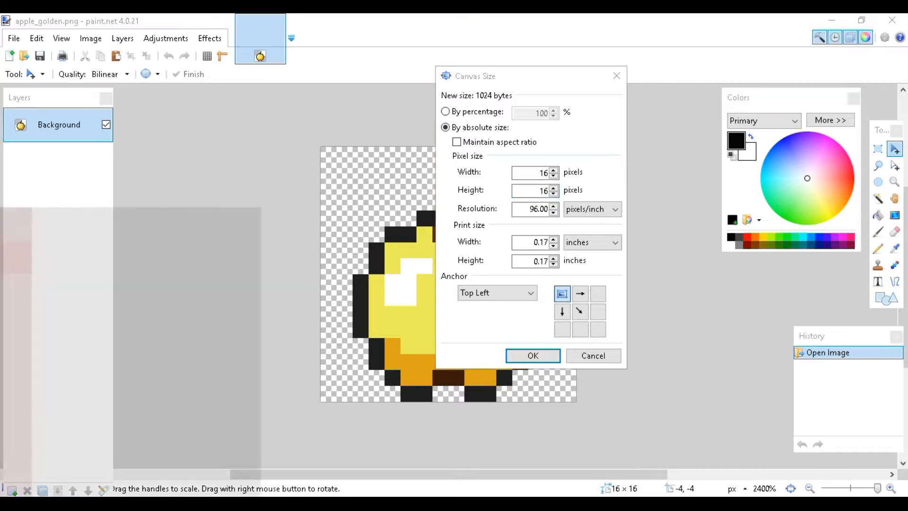
text(calc)
key(Return)
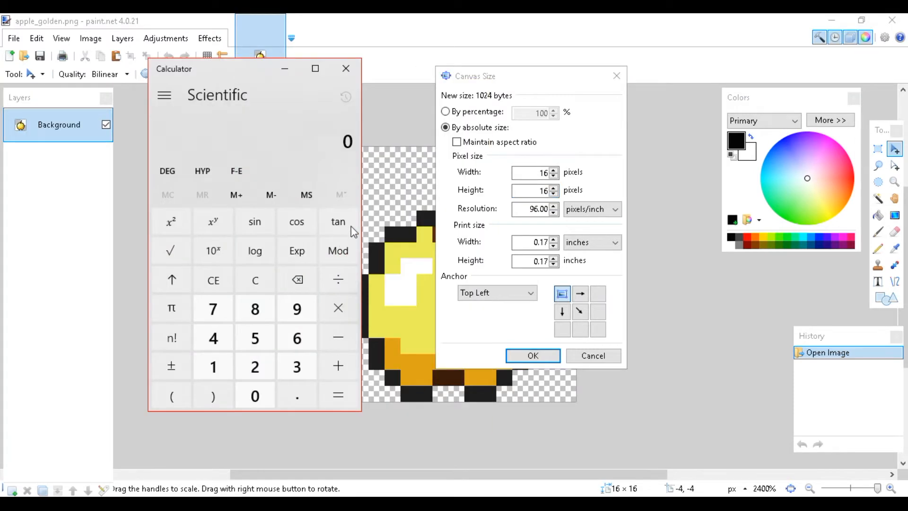
click(217, 362)
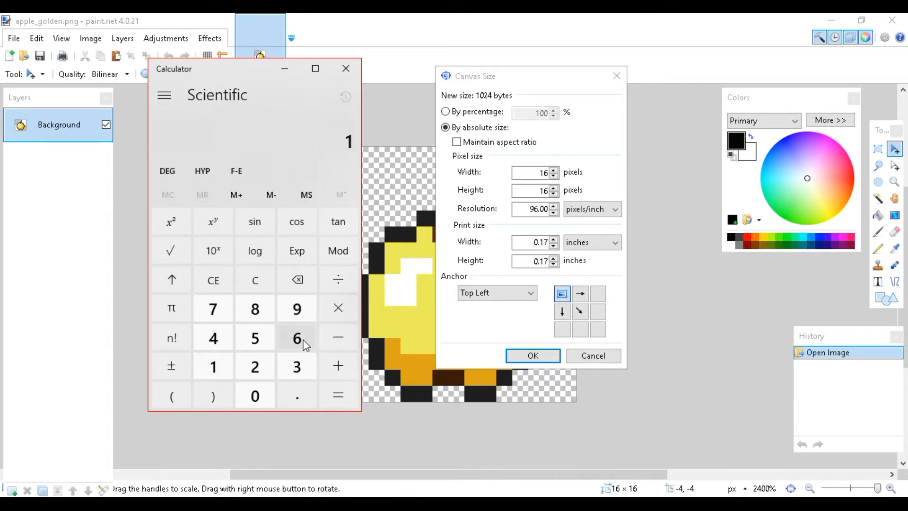
click(305, 345)
click(345, 307)
click(299, 365)
click(213, 308)
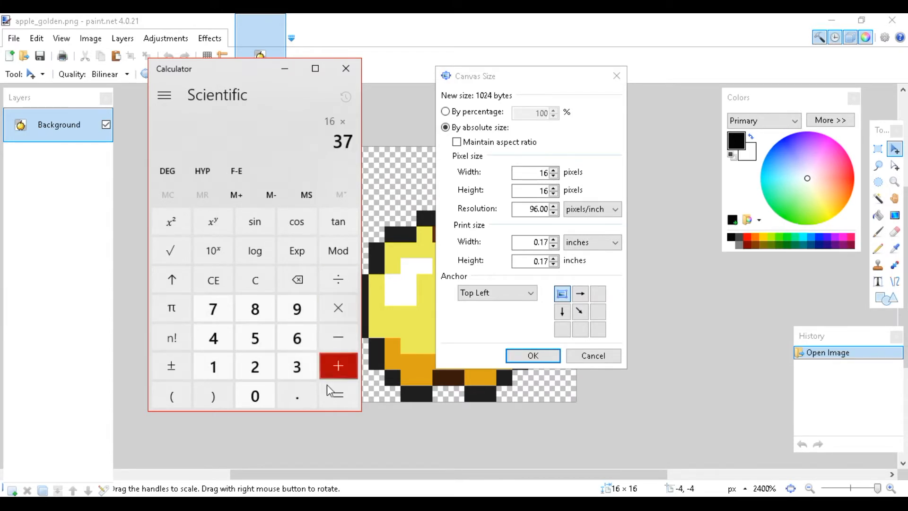
click(328, 387)
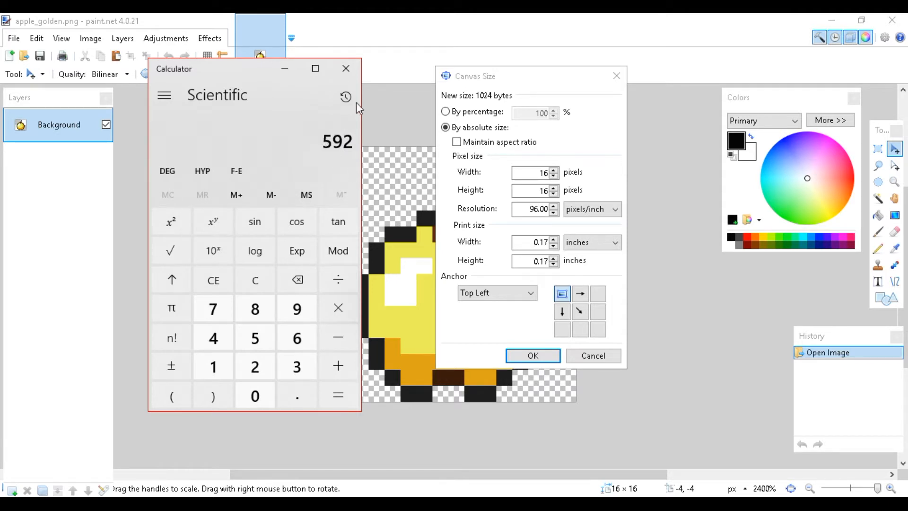
click(345, 68)
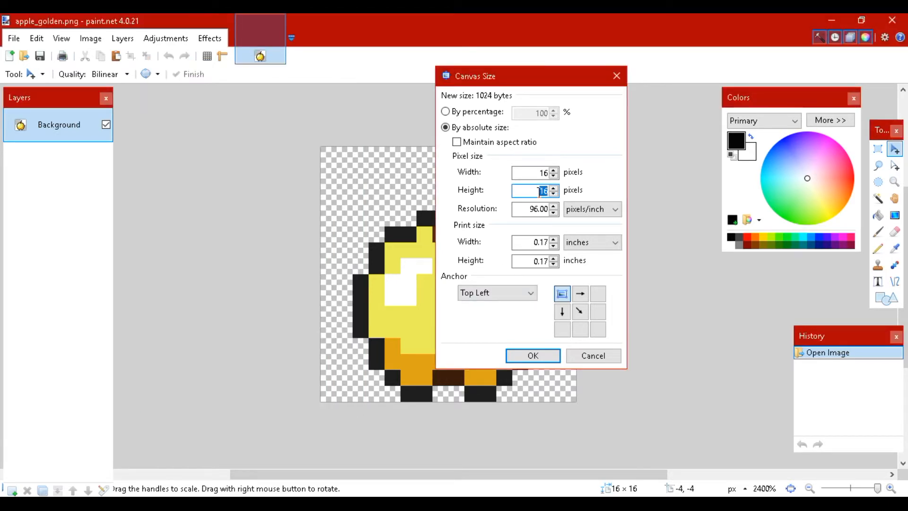
Set the canvas height to 592 pixels, keeping the top left anchor
text(592)
click(532, 355)
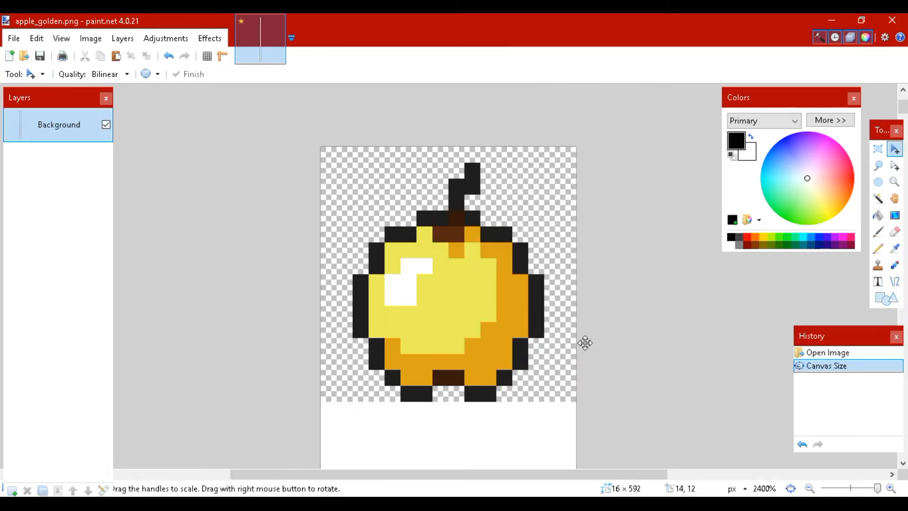
Select the 16 × 16 pixel apple frame at the top and place a copy directly beneath the original
click(809, 487)
scroll(537, 365, down, 5)
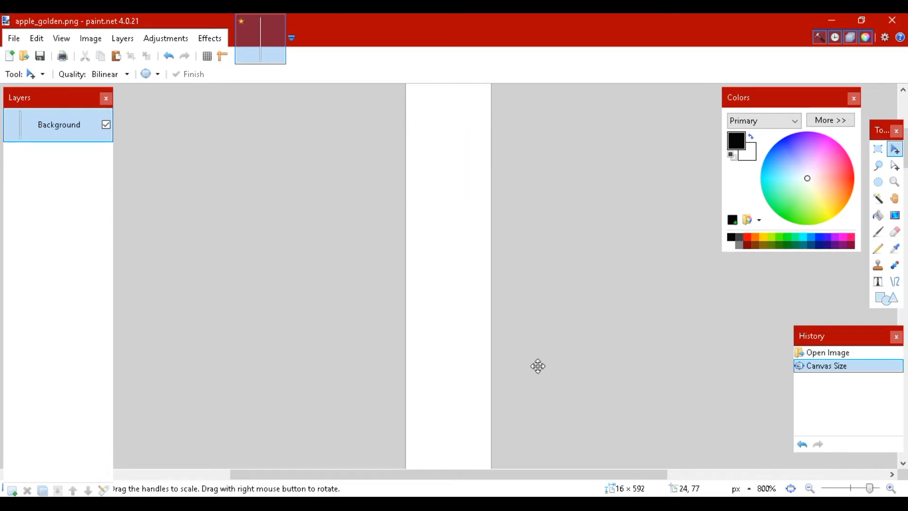
scroll(538, 365, down, 10)
scroll(526, 359, up, 15)
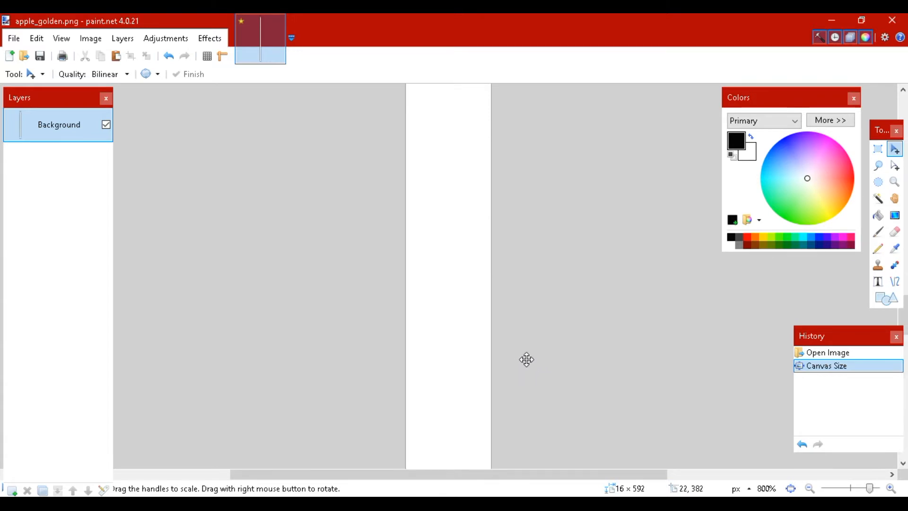
scroll(527, 359, down, 5)
scroll(525, 358, up, 5)
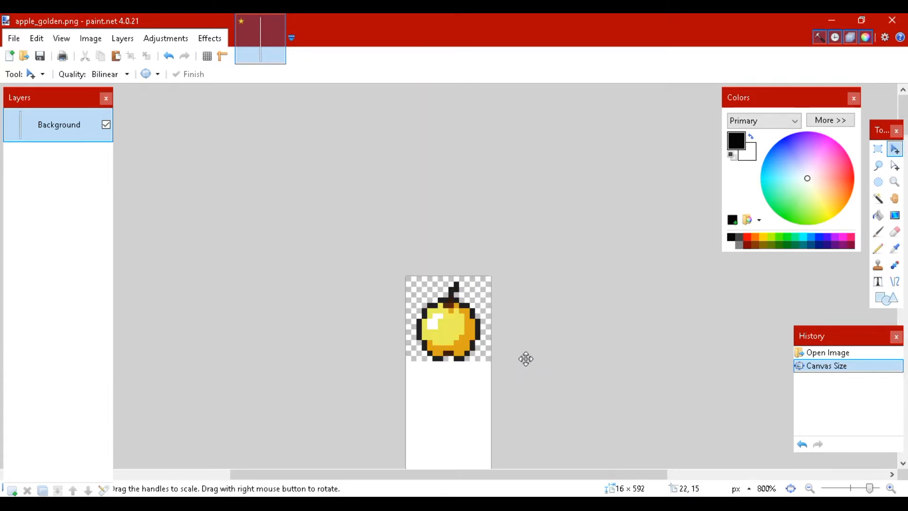
click(891, 488)
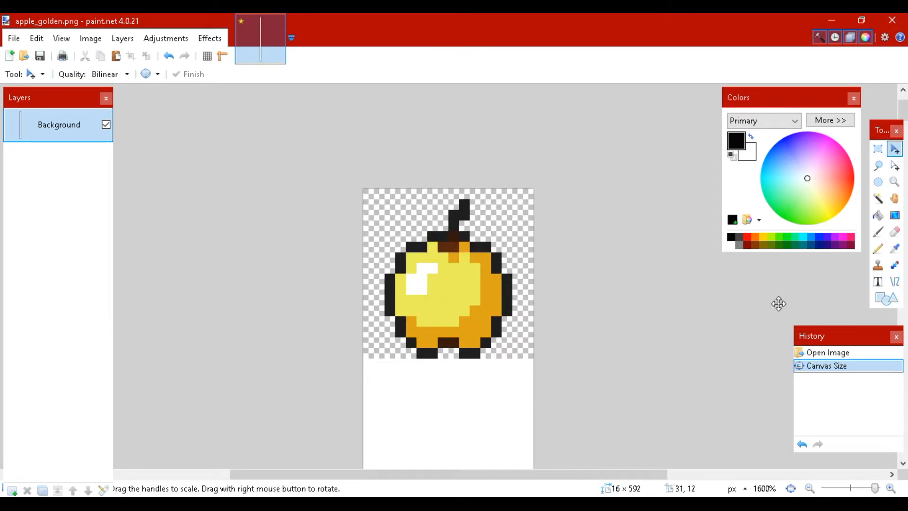
click(878, 148)
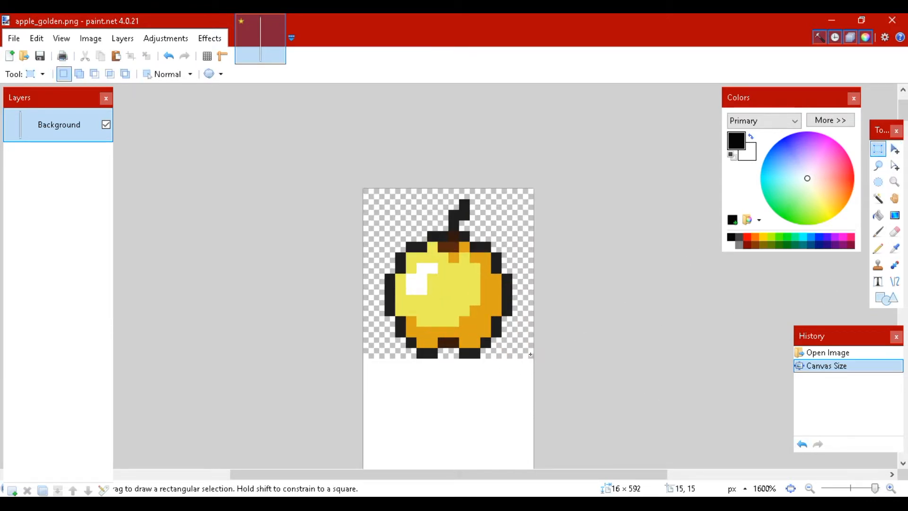
drag(531, 354, 362, 188)
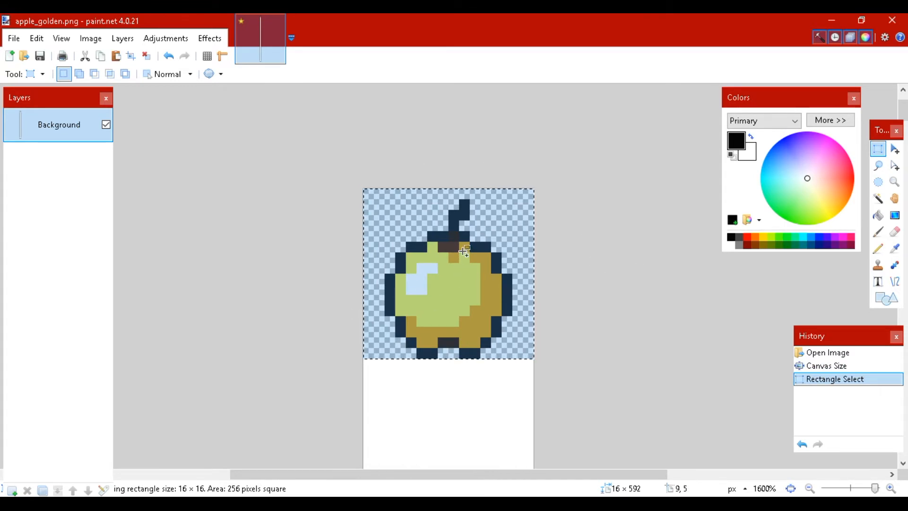
scroll(687, 259, down, 2)
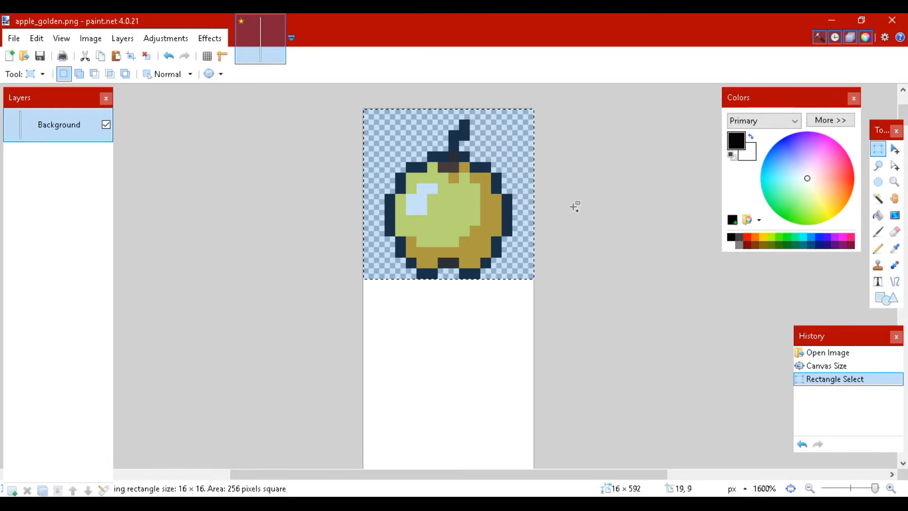
key(ctrl+v)
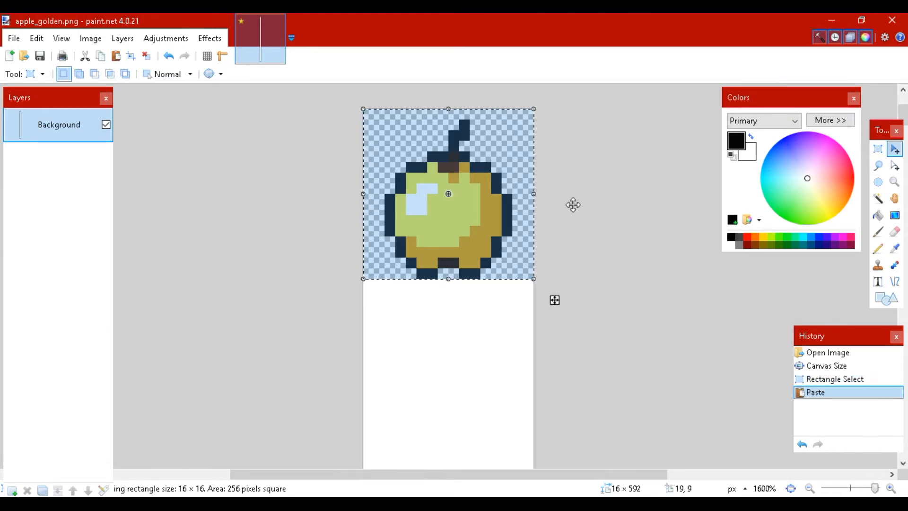
drag(485, 146, 481, 318)
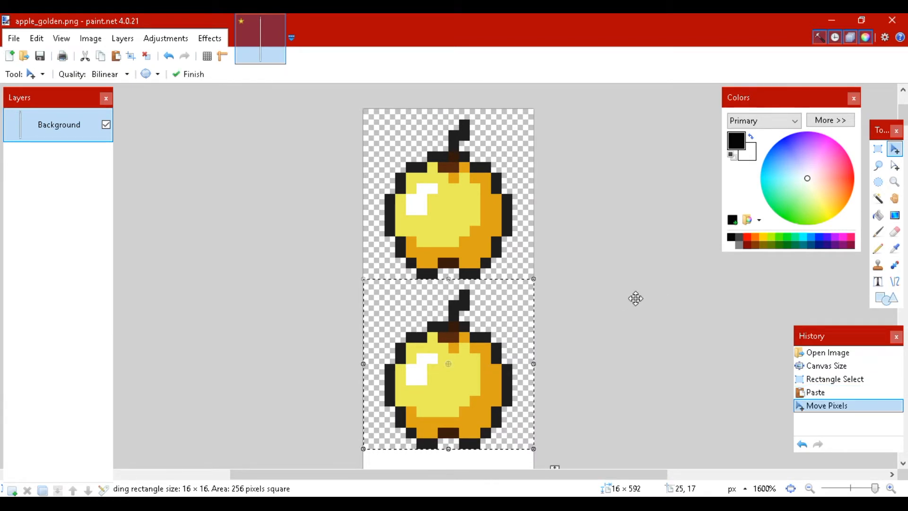
Paste another copy of the apple frame and move it directly below the second apple
scroll(636, 299, down, 3)
click(809, 488)
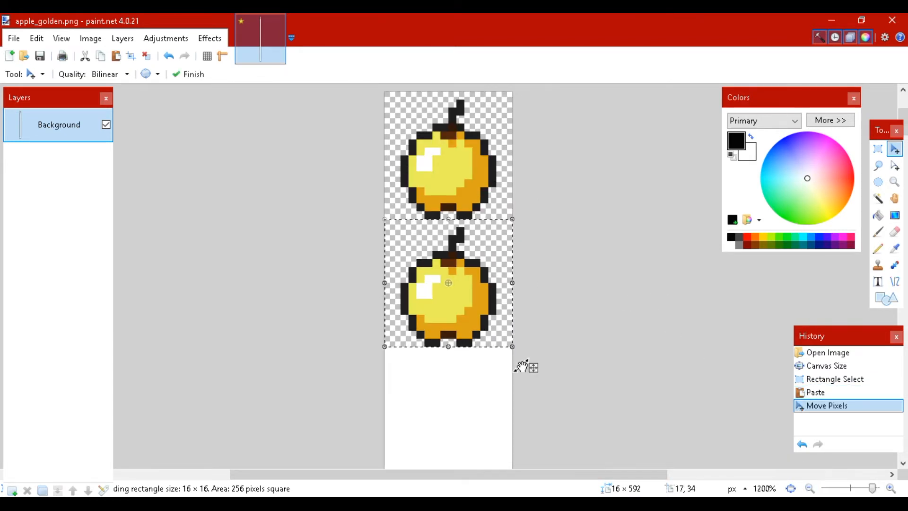
scroll(530, 366, up, 2)
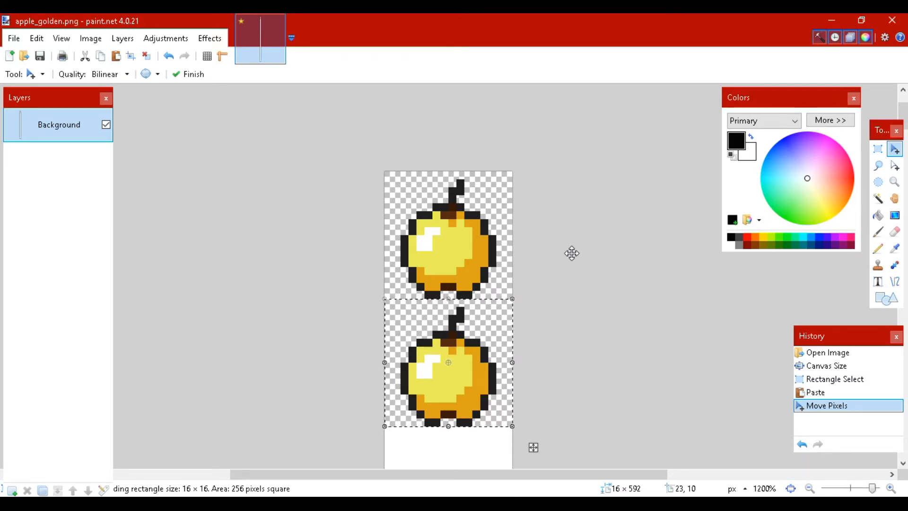
scroll(577, 251, down, 4)
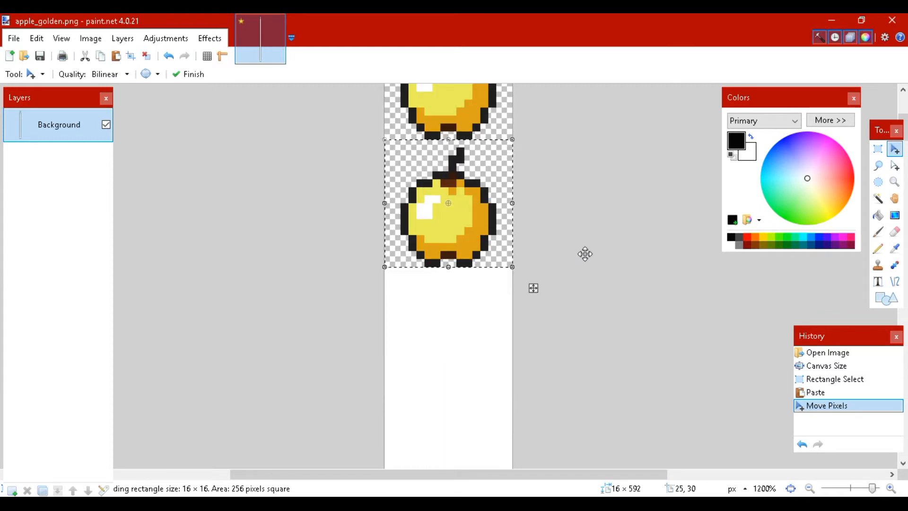
scroll(585, 254, up, 2)
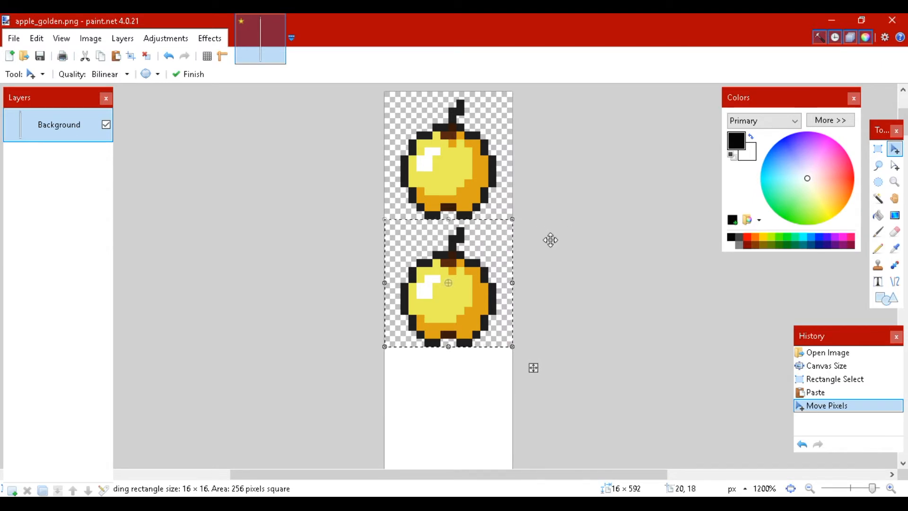
scroll(550, 240, down, 2)
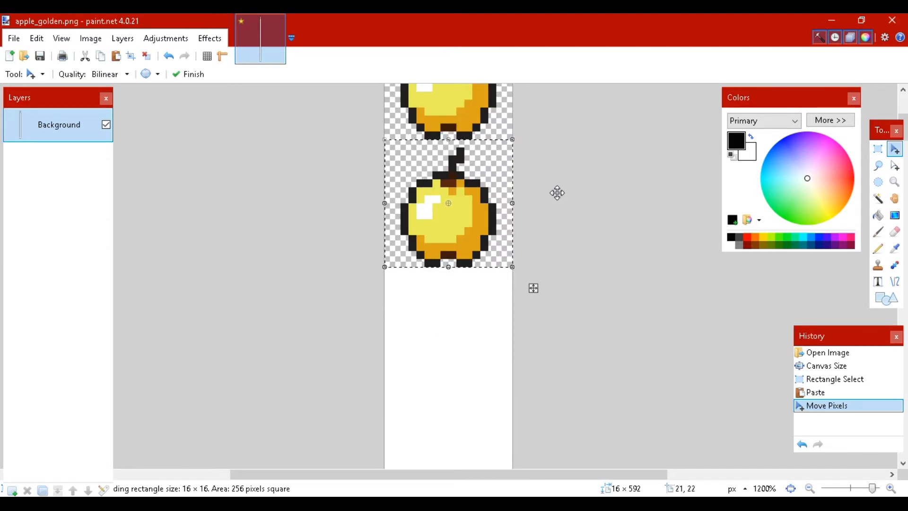
scroll(547, 211, down, 6)
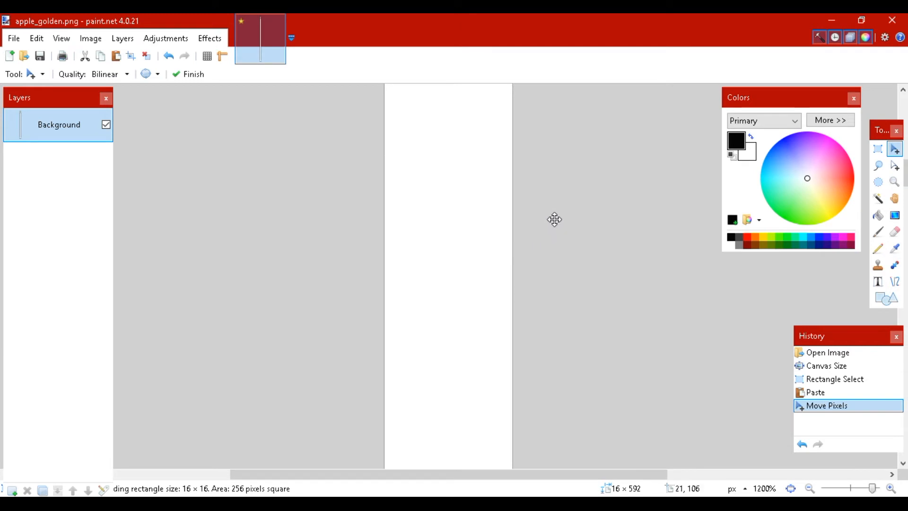
scroll(555, 222, down, 20)
scroll(562, 224, up, 19)
scroll(564, 316, up, 15)
scroll(574, 308, down, 4)
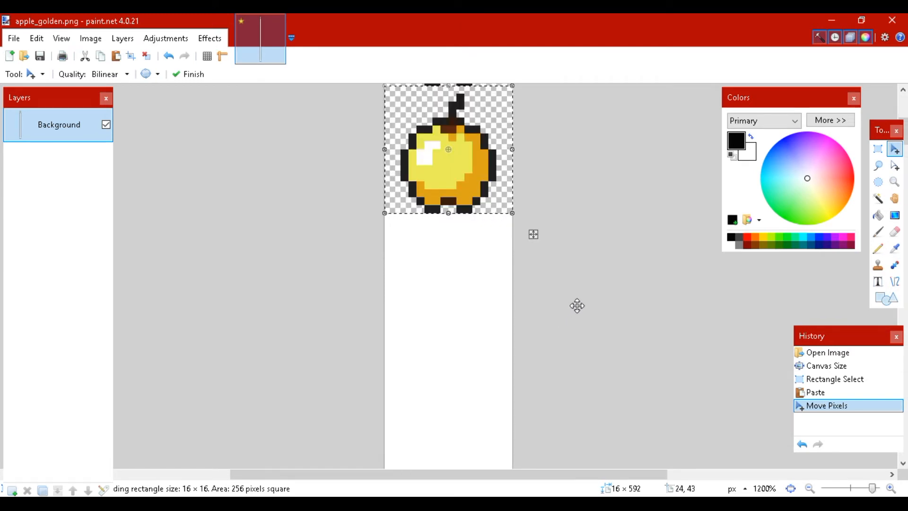
scroll(576, 305, up, 1)
key(ctrl+v)
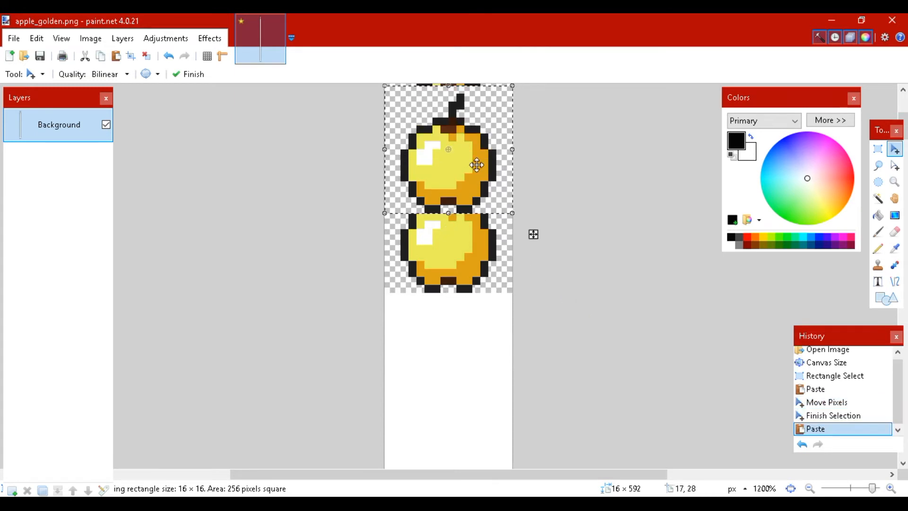
drag(476, 164, 476, 371)
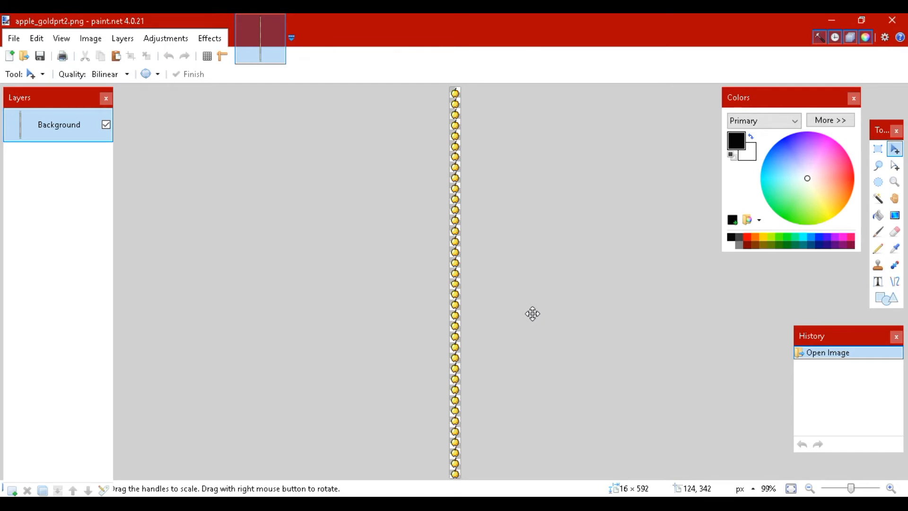
Examine the apple frames along the whole strip in apple_goldprt2.png, from the first frame to the last
click(891, 489)
click(890, 490)
click(889, 490)
click(889, 490)
click(890, 490)
scroll(513, 387, up, 10)
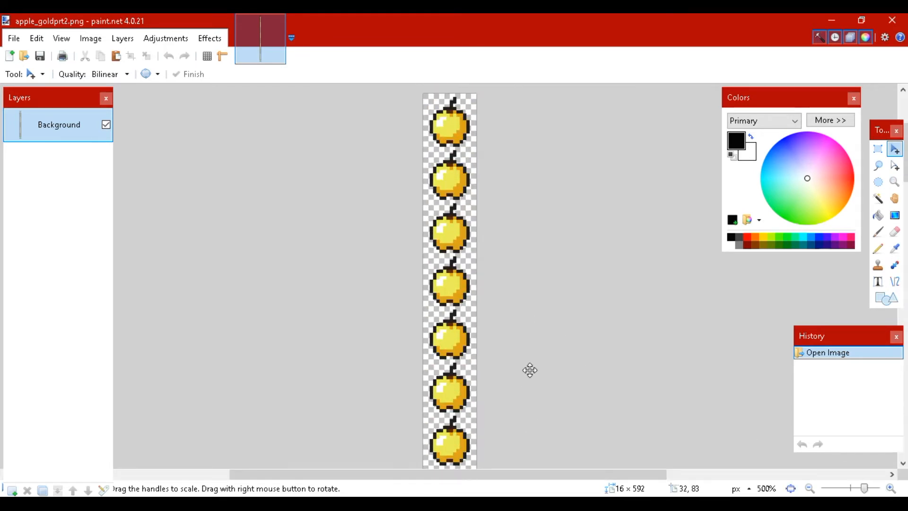
scroll(529, 367, down, 7)
scroll(529, 367, down, 5)
scroll(530, 367, down, 6)
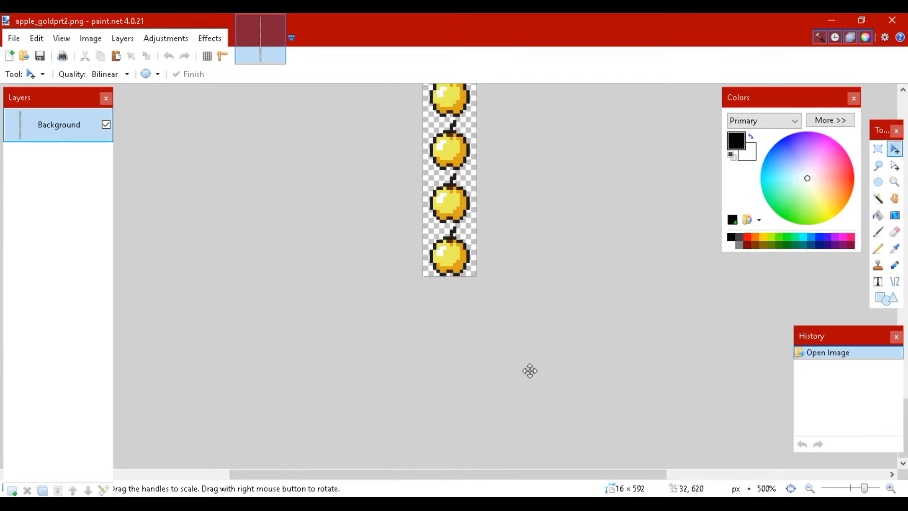
scroll(530, 367, up, 6)
scroll(530, 367, up, 8)
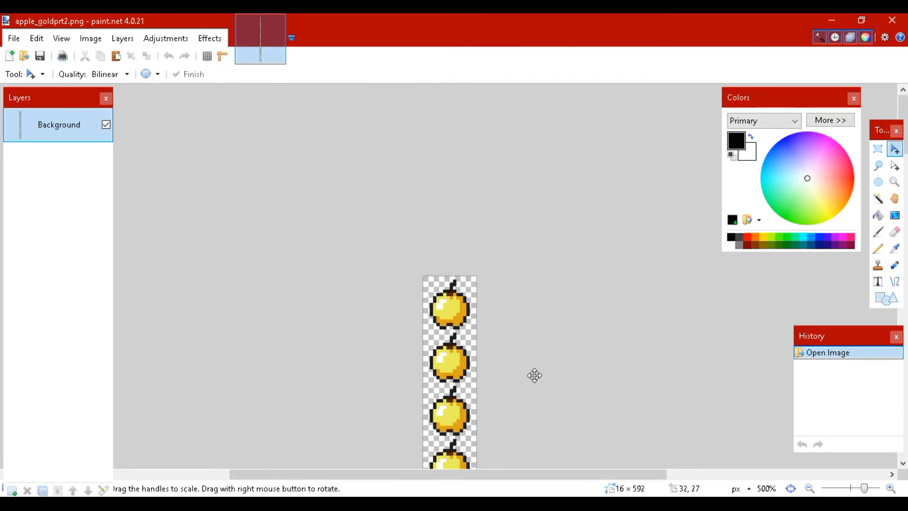
scroll(537, 378, down, 9)
scroll(543, 388, down, 3)
scroll(560, 397, up, 10)
click(890, 488)
click(890, 489)
click(890, 488)
click(890, 488)
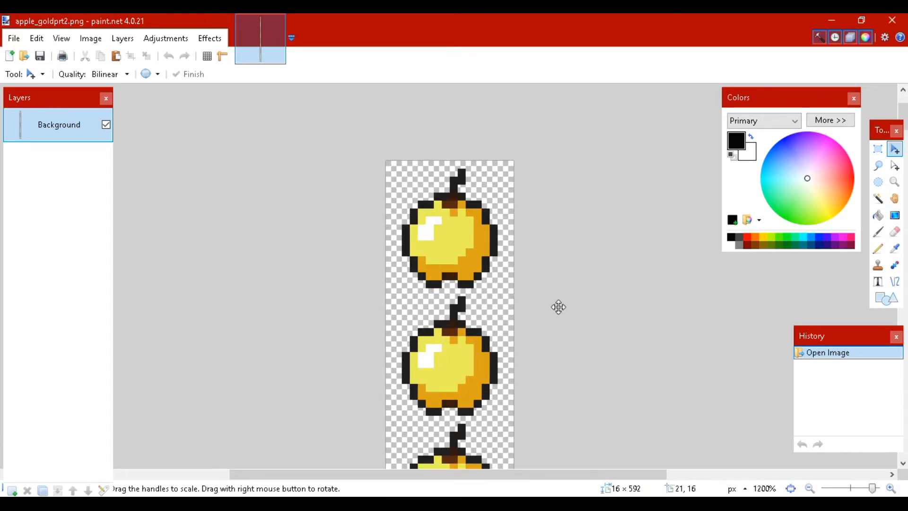
Select the golden body of the first apple in the strip with the Magic Wand
scroll(560, 308, up, 3)
scroll(566, 325, down, 4)
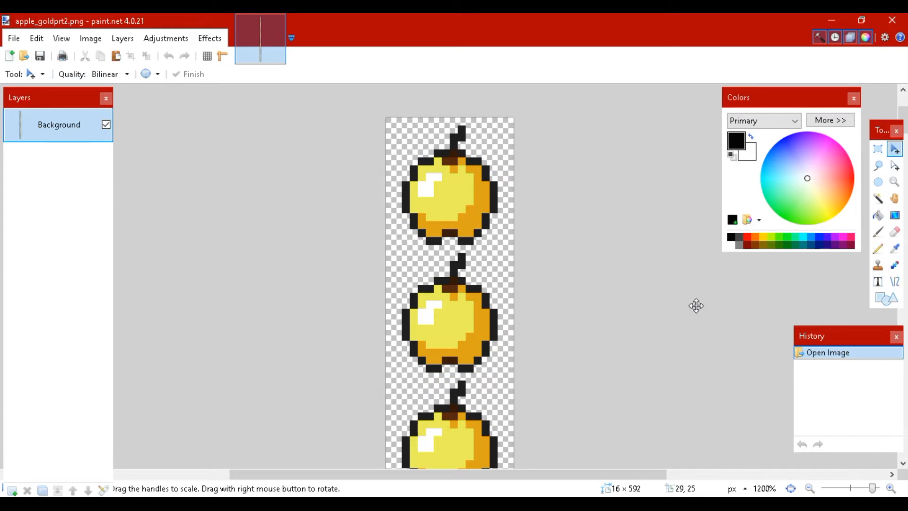
click(877, 198)
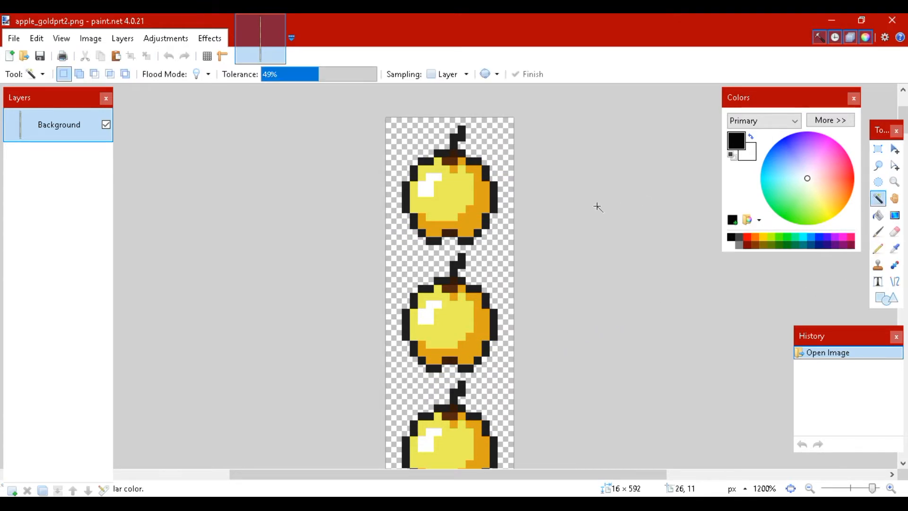
click(878, 150)
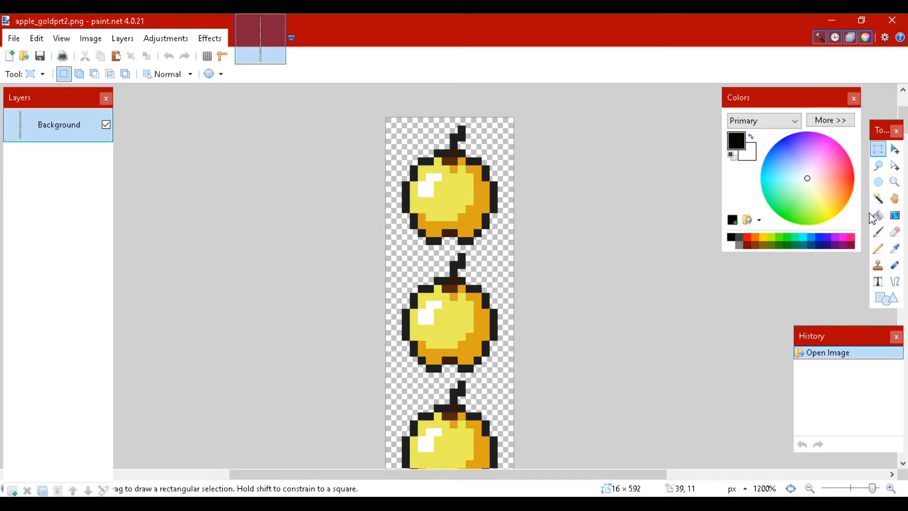
click(878, 200)
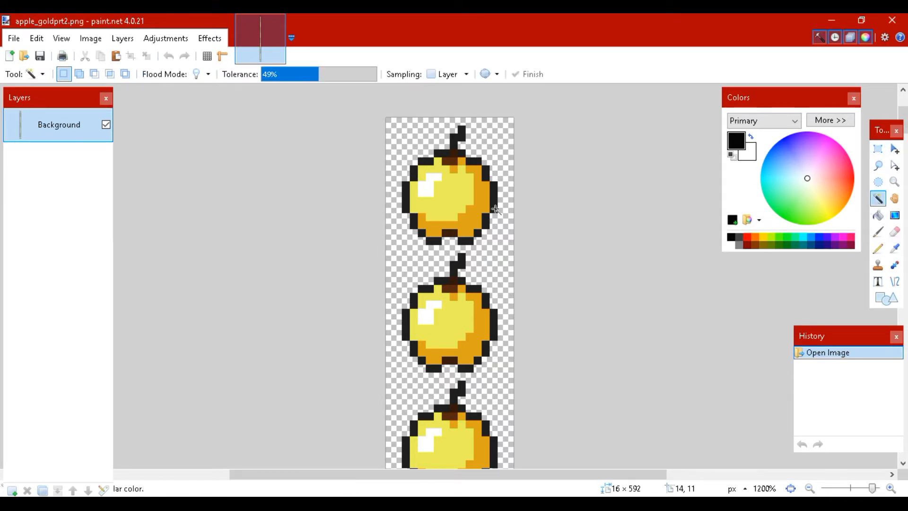
click(458, 201)
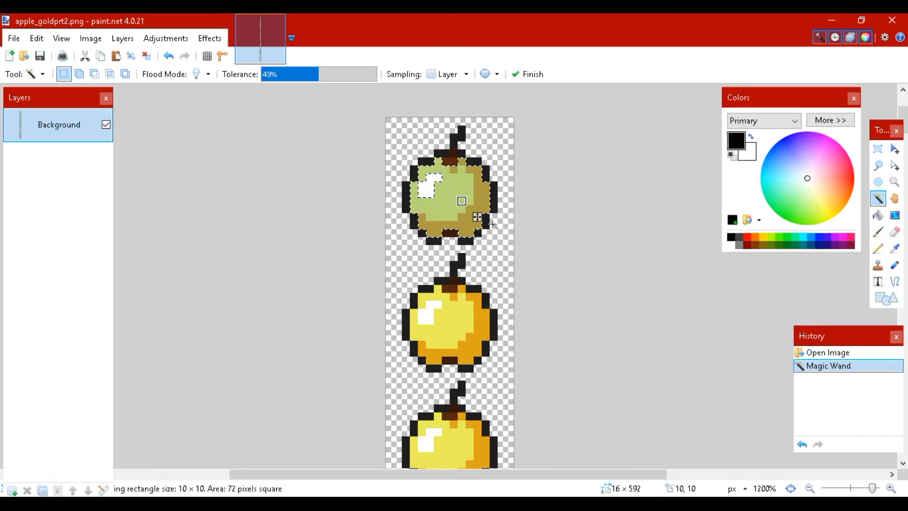
scroll(463, 165, down, 3)
scroll(463, 165, up, 6)
scroll(470, 321, down, 3)
Apply a Hue / Saturation adjustment with hue -180 to the selected body of the first apple
click(172, 39)
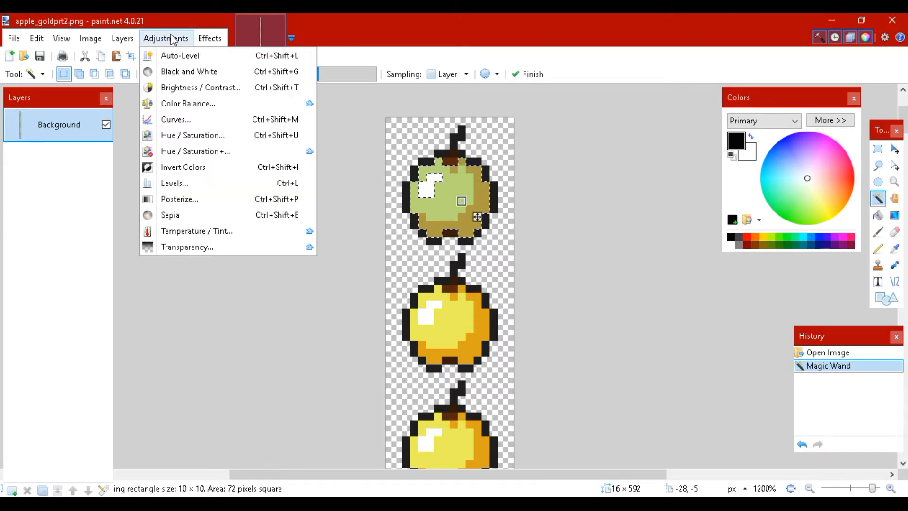
click(218, 135)
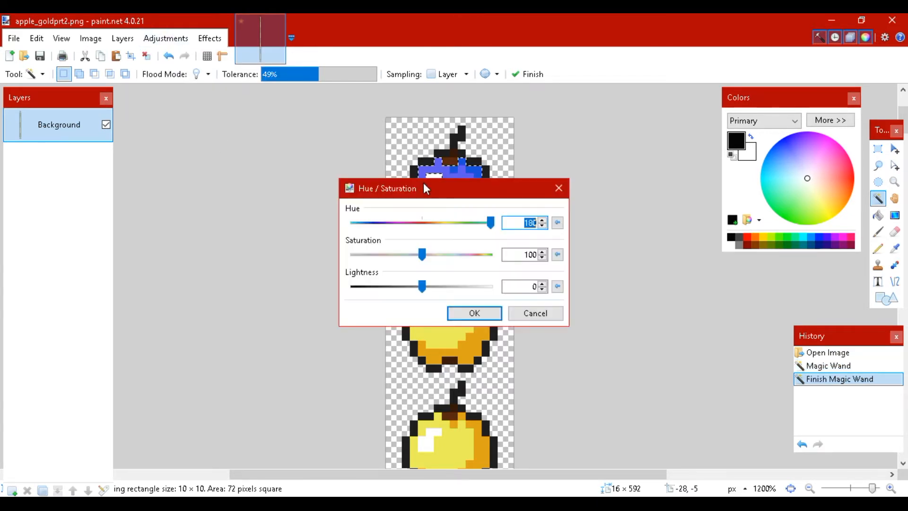
drag(424, 184, 239, 130)
text(0)
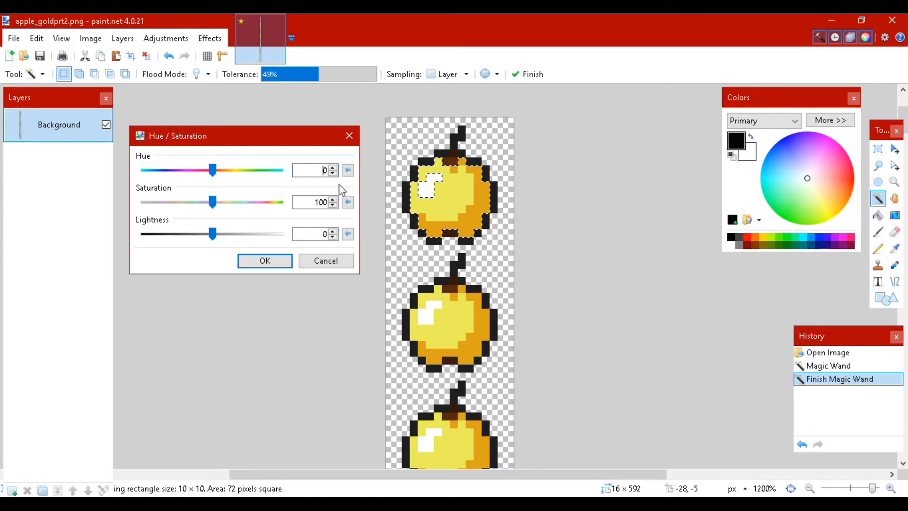
drag(212, 170, 129, 175)
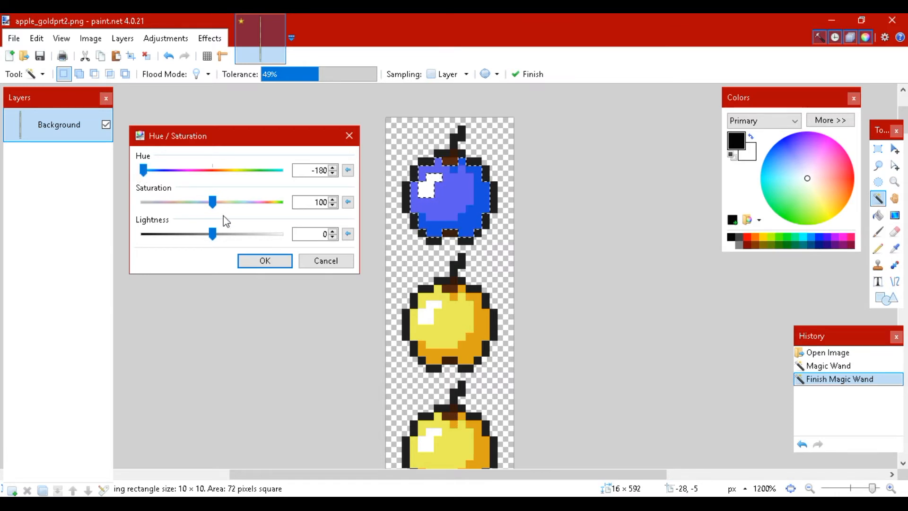
click(275, 263)
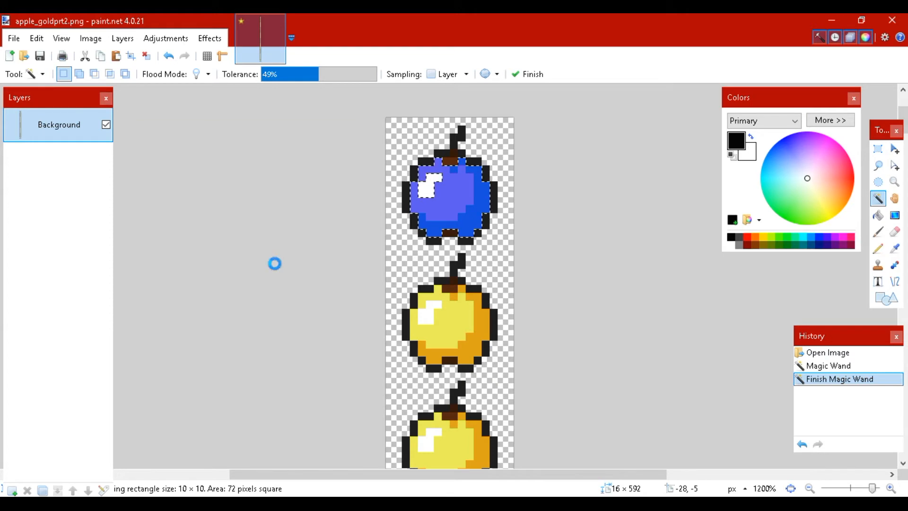
Select the golden body of the second apple with the Magic Wand and open the Hue / Saturation adjustment for it
scroll(567, 180, down, 2)
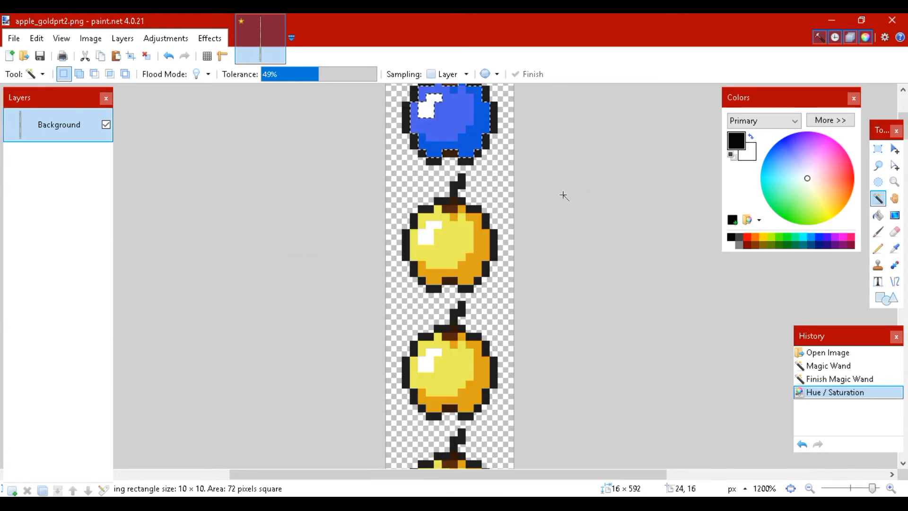
click(449, 243)
click(165, 38)
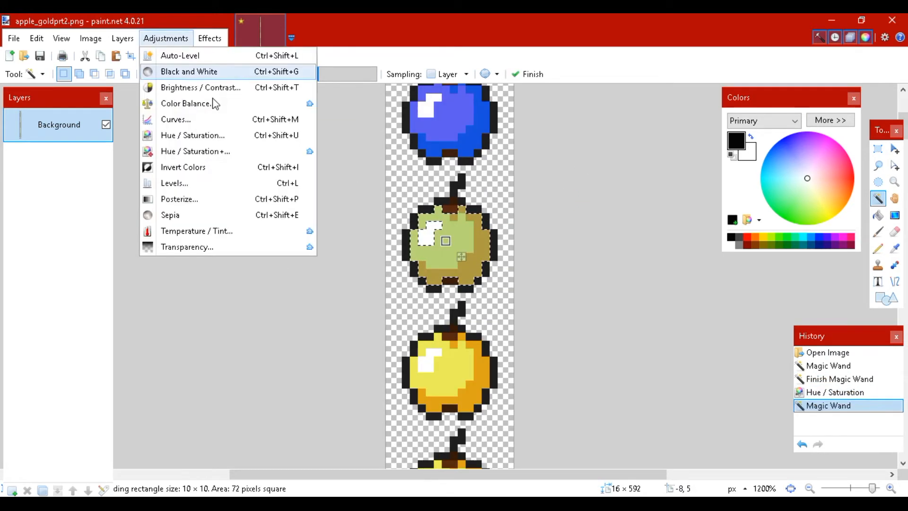
click(209, 137)
drag(352, 187, 129, 141)
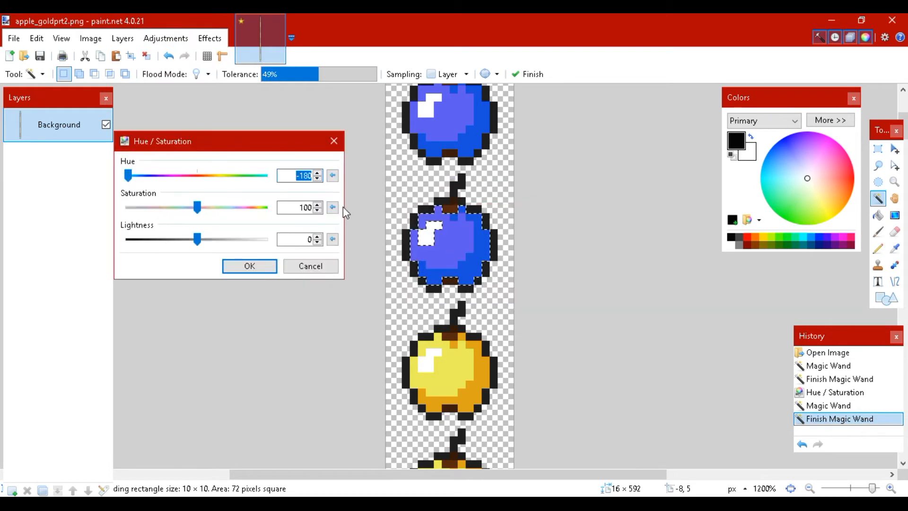
click(318, 172)
click(318, 173)
click(318, 173)
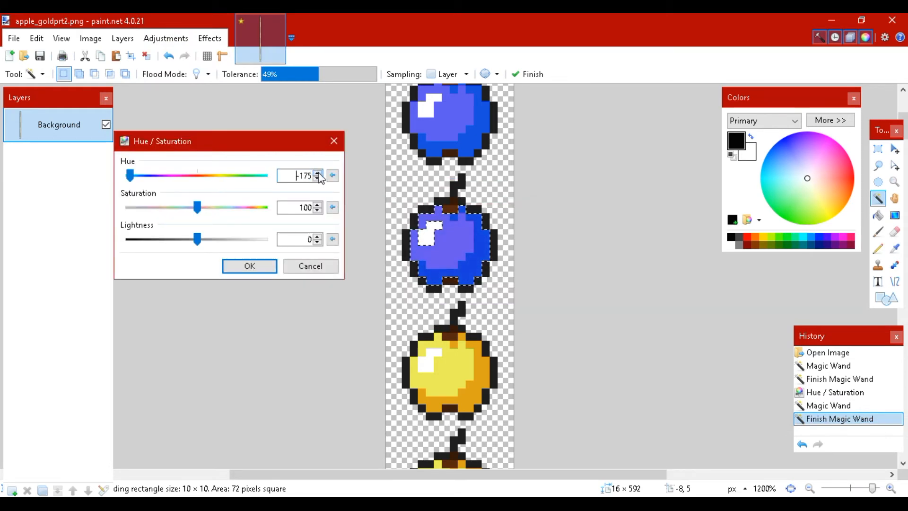
click(318, 173)
click(318, 172)
click(319, 172)
click(319, 172)
click(319, 173)
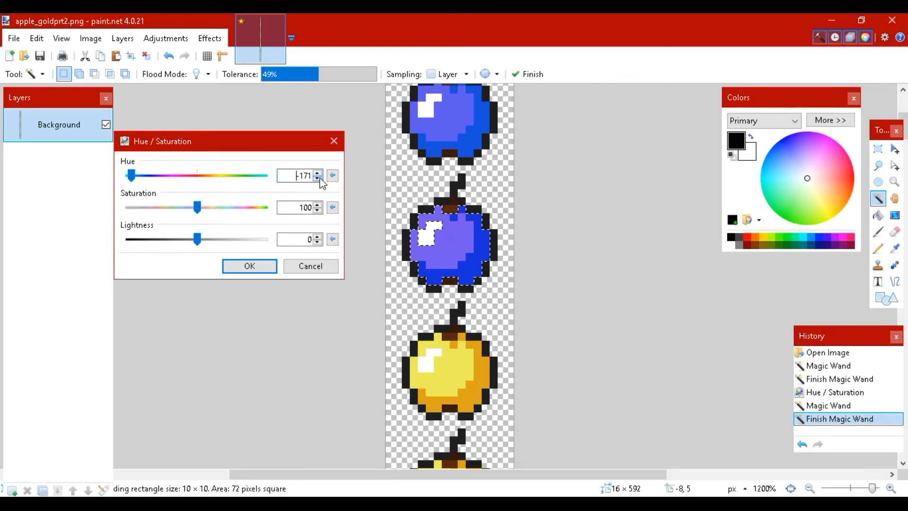
click(317, 178)
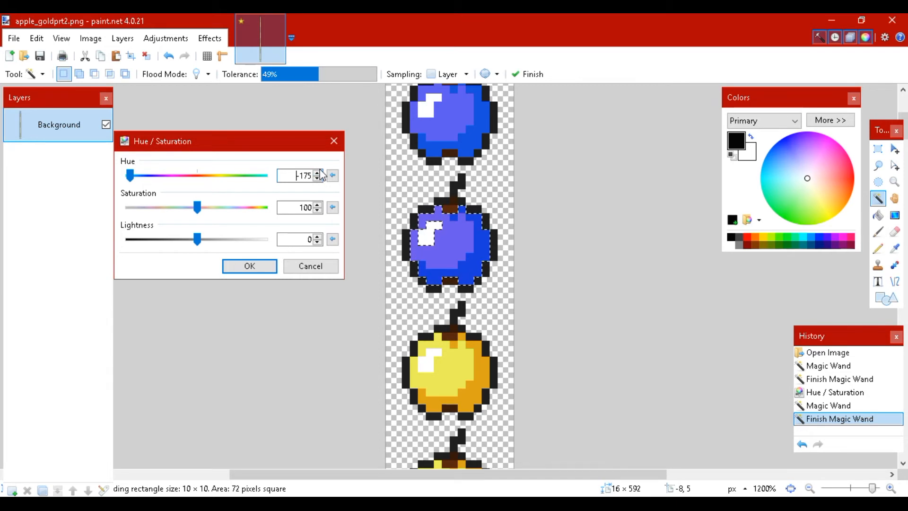
click(320, 178)
click(321, 178)
click(321, 179)
click(321, 179)
click(321, 179)
Set the hue of the second apple's body to -170 and apply the adjustment
click(317, 172)
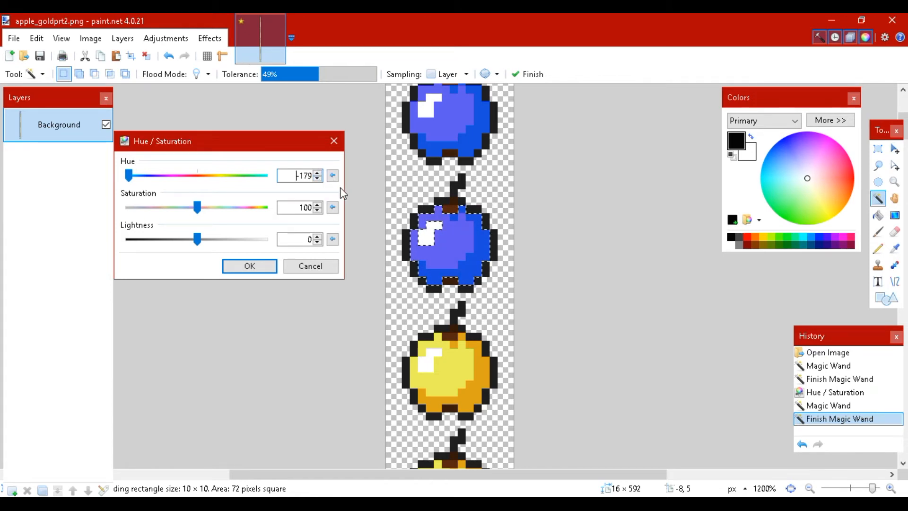
click(318, 173)
click(318, 173)
click(318, 173)
click(318, 173)
click(318, 173)
click(318, 173)
click(318, 173)
click(318, 173)
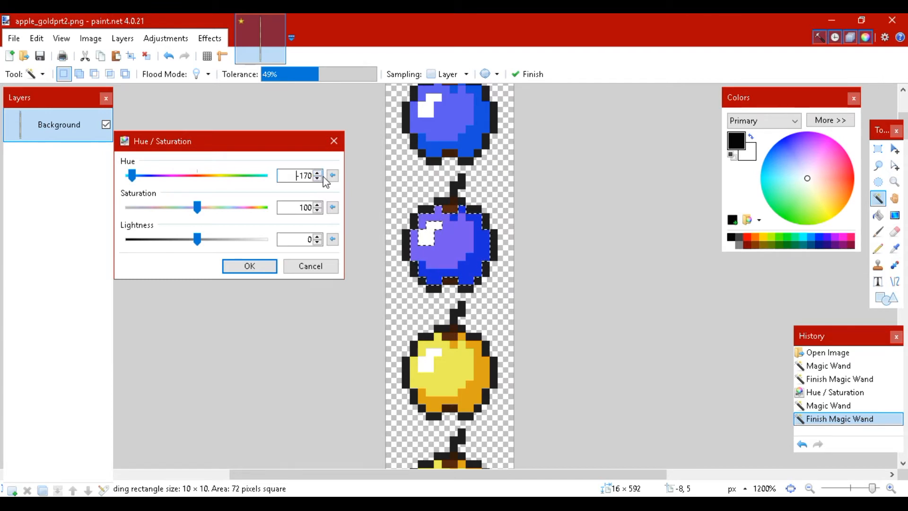
click(249, 266)
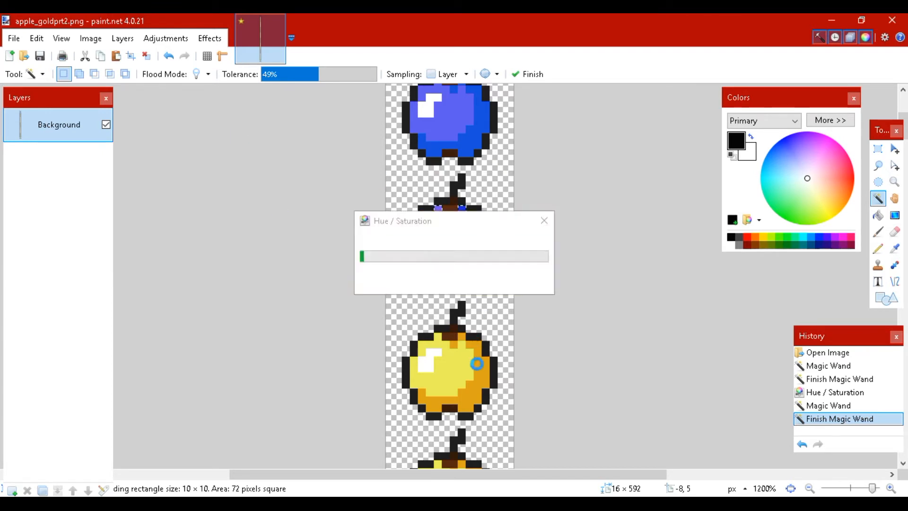
Select the golden body of the third apple and apply a Hue / Saturation adjustment with hue -161
click(477, 383)
click(166, 38)
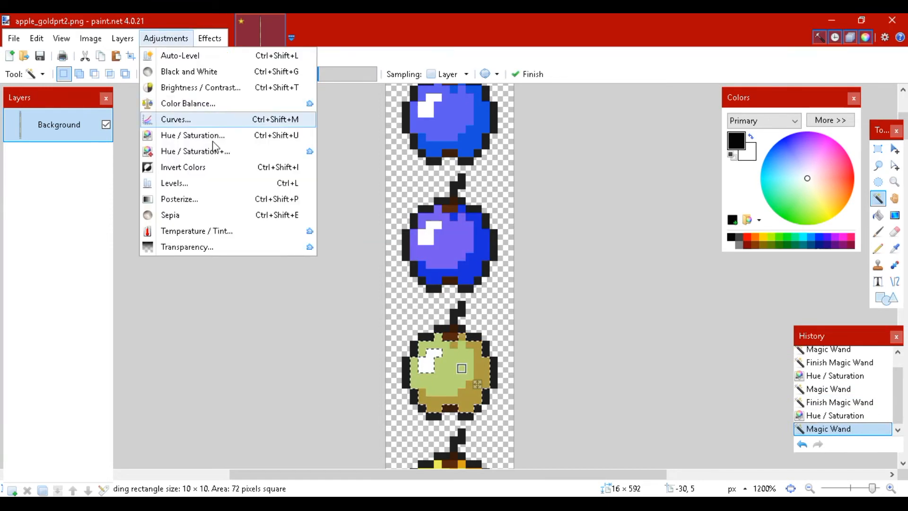
click(212, 137)
drag(449, 194, 290, 184)
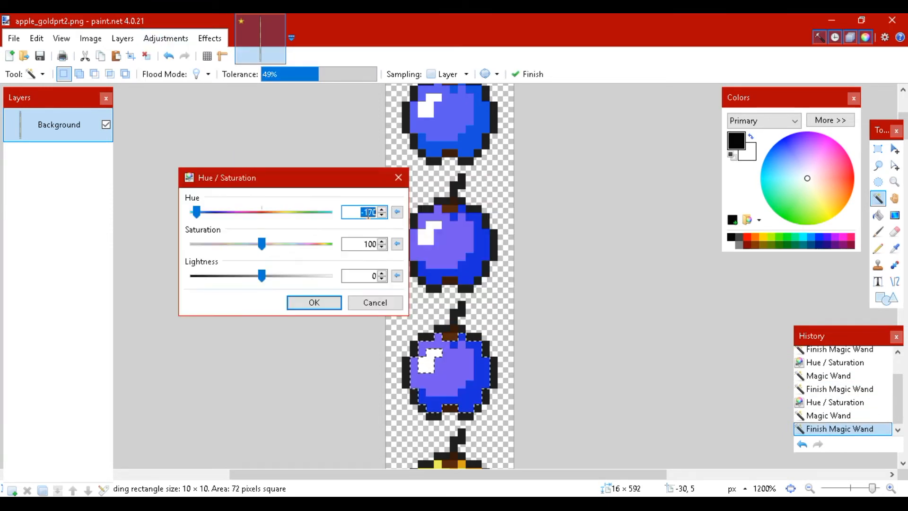
click(381, 209)
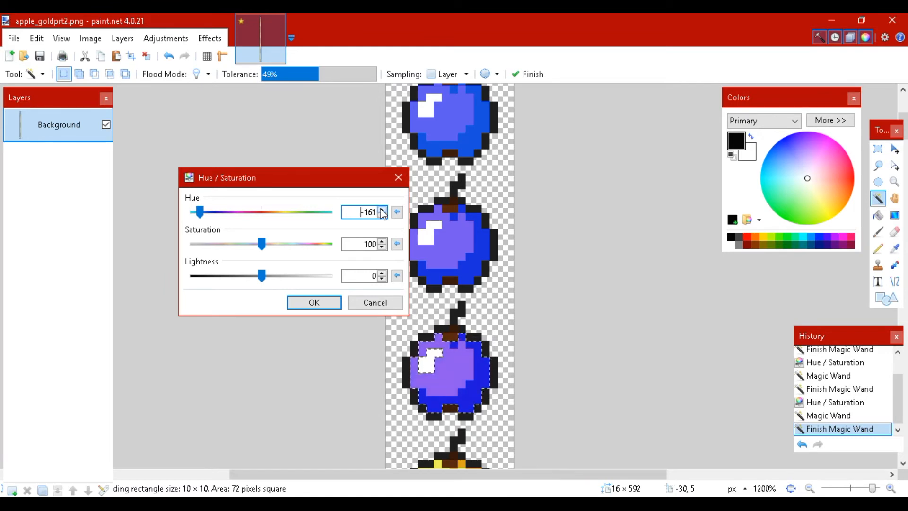
click(314, 302)
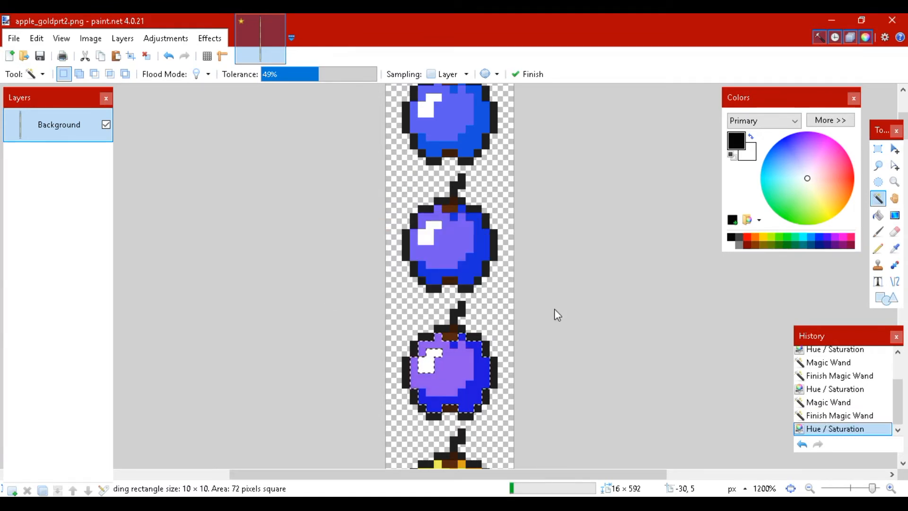
Look over the golden apples remaining down the strip and compare them with the recolored apples at its start
scroll(554, 309, down, 15)
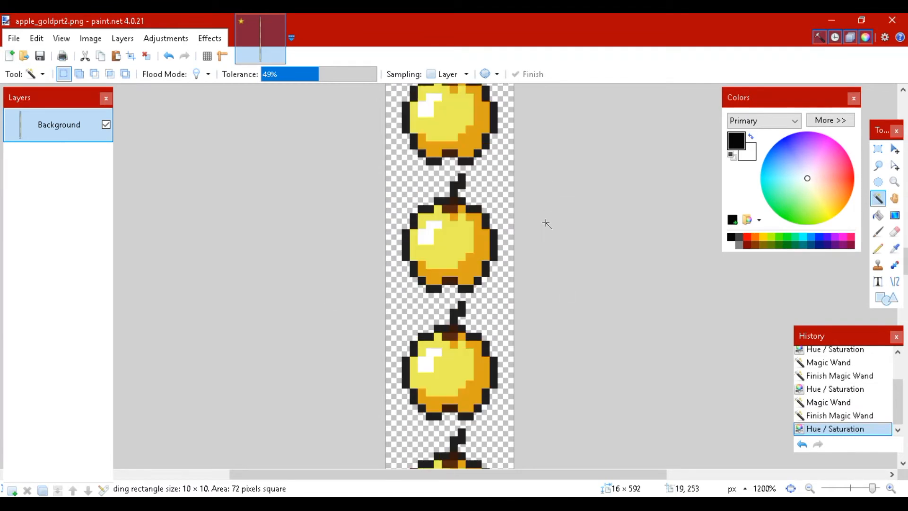
scroll(546, 224, down, 8)
scroll(543, 227, down, 8)
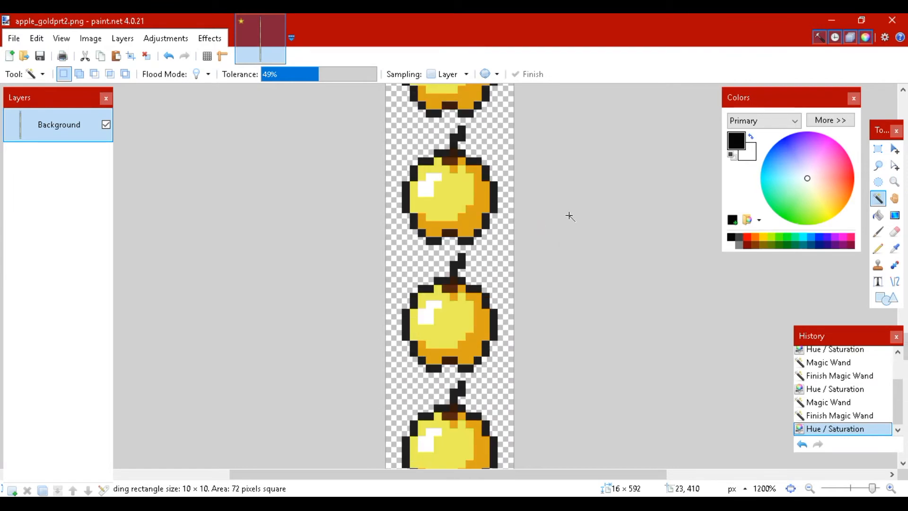
scroll(567, 246, up, 18)
scroll(564, 274, left, 2)
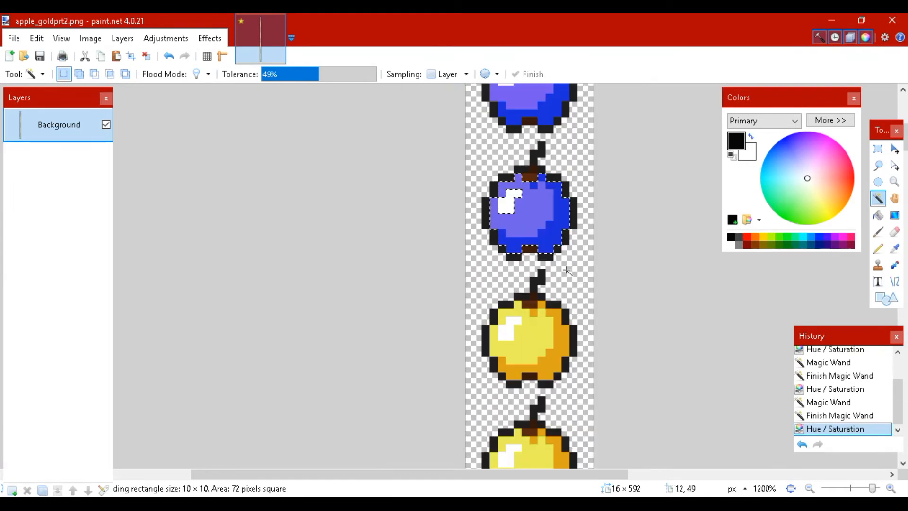
scroll(567, 270, up, 5)
scroll(569, 274, down, 3)
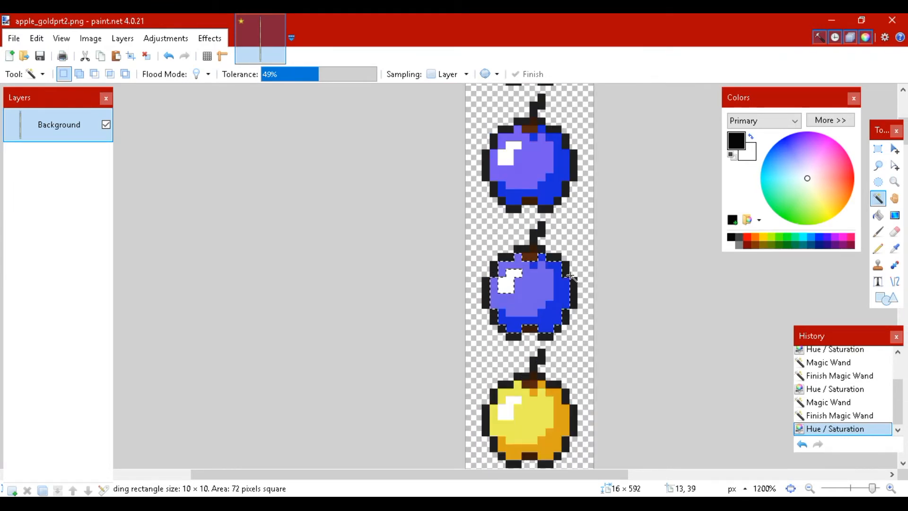
scroll(570, 275, down, 2)
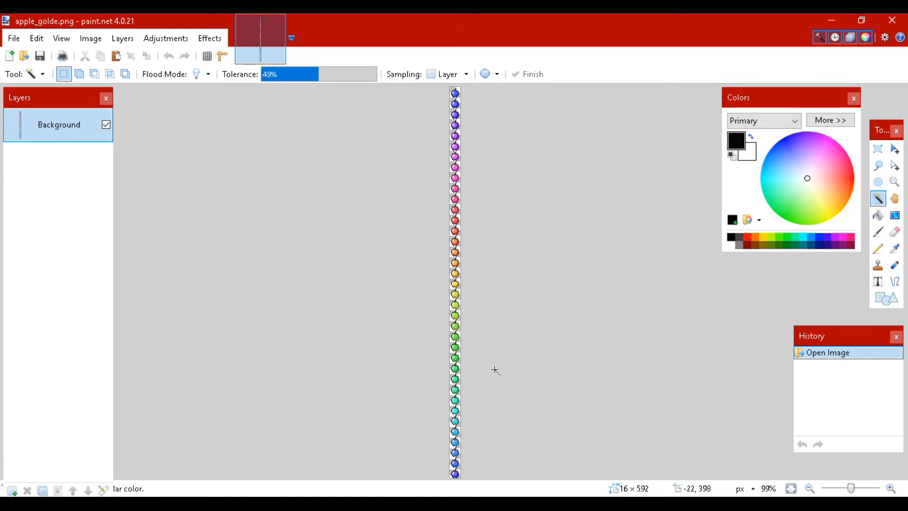
Examine the color progression of the apple frames in apple_golde.png enlarged to 500%, from the first frame to the last
click(890, 491)
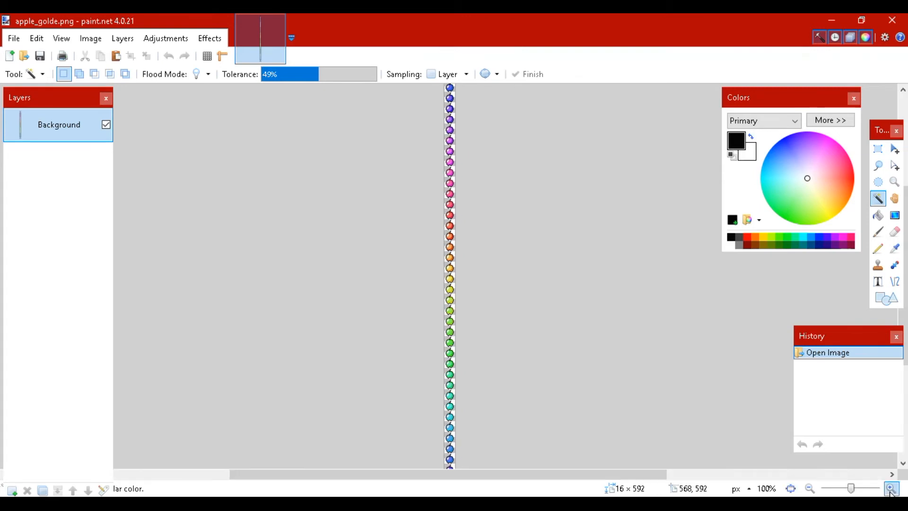
click(890, 491)
click(890, 490)
click(890, 491)
click(890, 491)
scroll(558, 392, up, 5)
scroll(558, 392, up, 8)
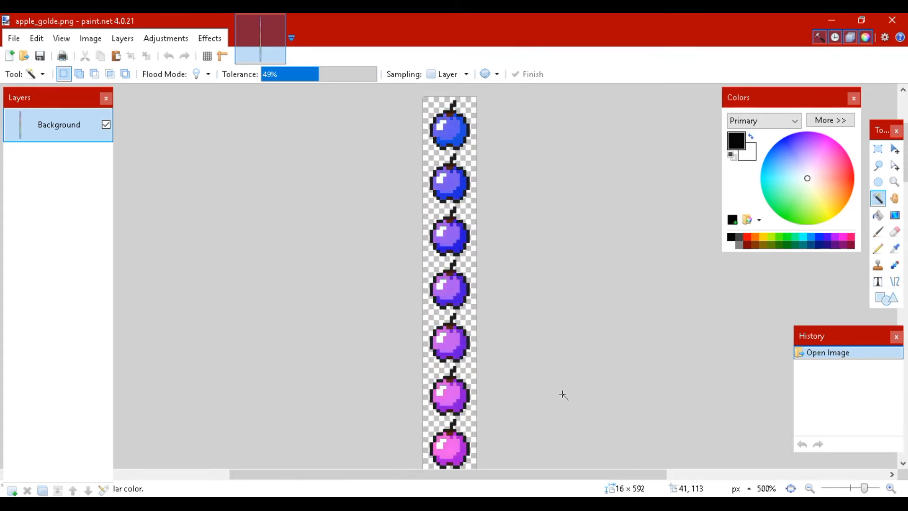
scroll(568, 394, down, 3)
scroll(465, 281, down, 6)
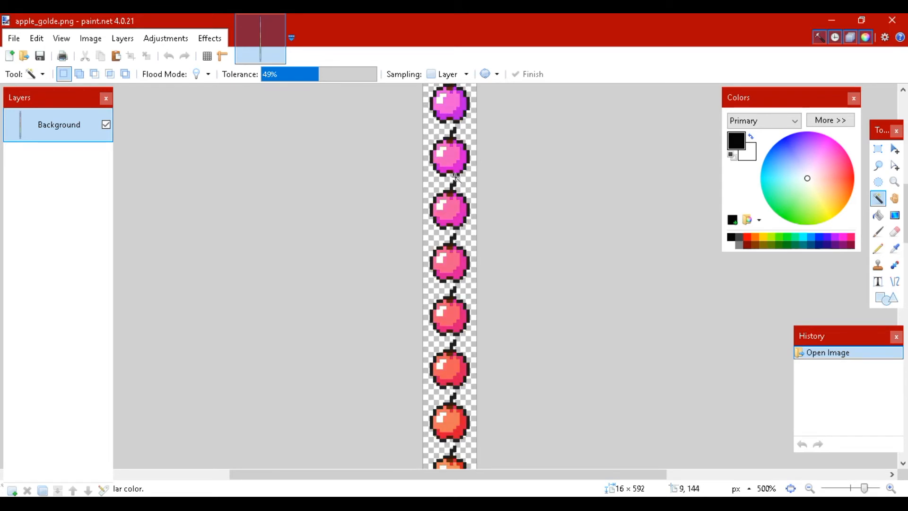
scroll(464, 246, down, 6)
scroll(463, 241, down, 10)
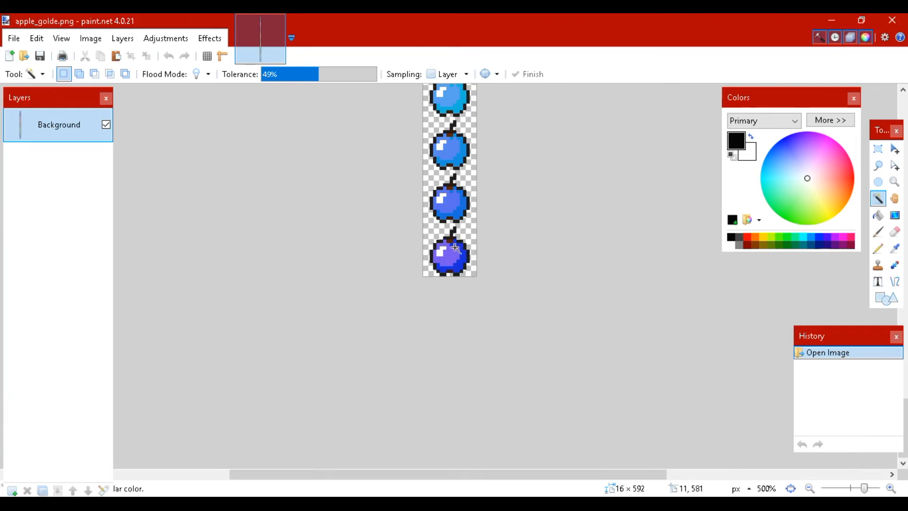
Compare the last apple frames of the finished strip with the first frames at its start
scroll(497, 287, up, 5)
scroll(501, 308, down, 5)
scroll(506, 265, up, 18)
scroll(510, 236, left, 2)
scroll(520, 227, up, 9)
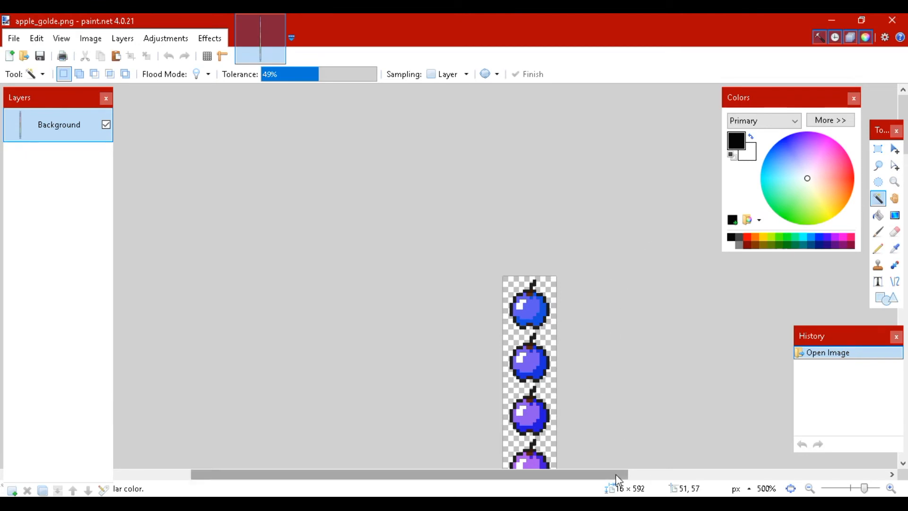
drag(617, 475, 638, 474)
scroll(646, 332, down, 5)
scroll(646, 332, up, 3)
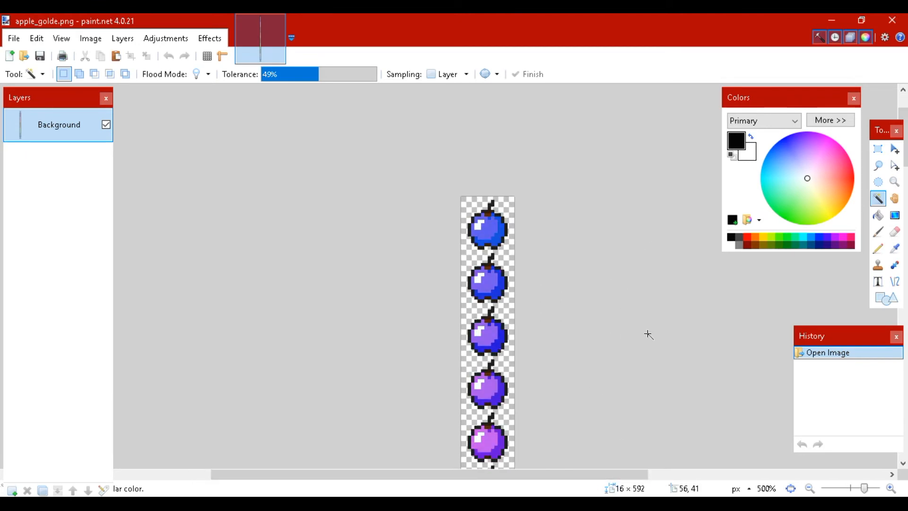
scroll(646, 335, down, 2)
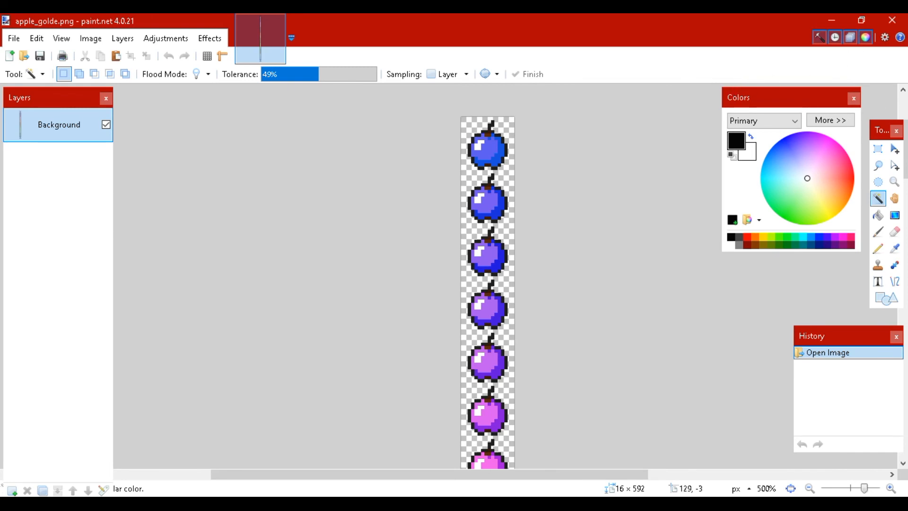
Switch to Notepad++ to view the animation code in apple_golden.png.mcmeta, close the editor and return to the apple strip
key(alt+Tab)
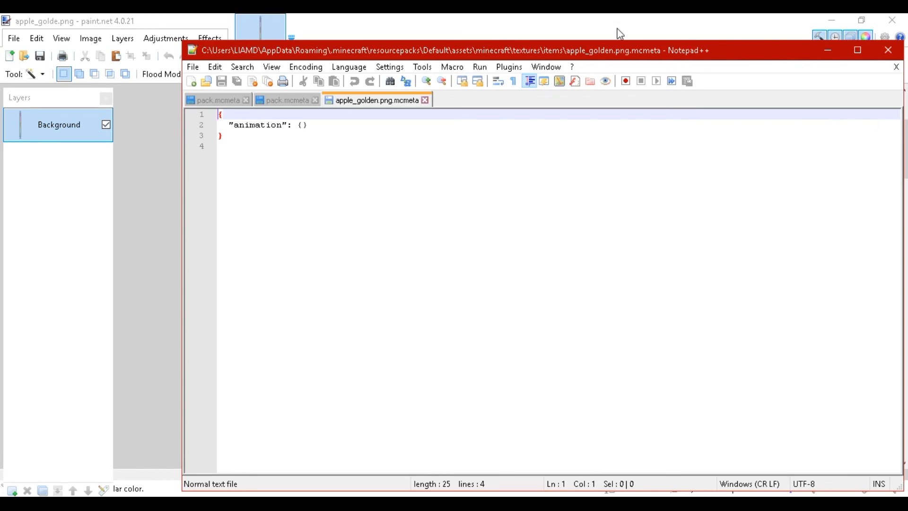
double_click(617, 52)
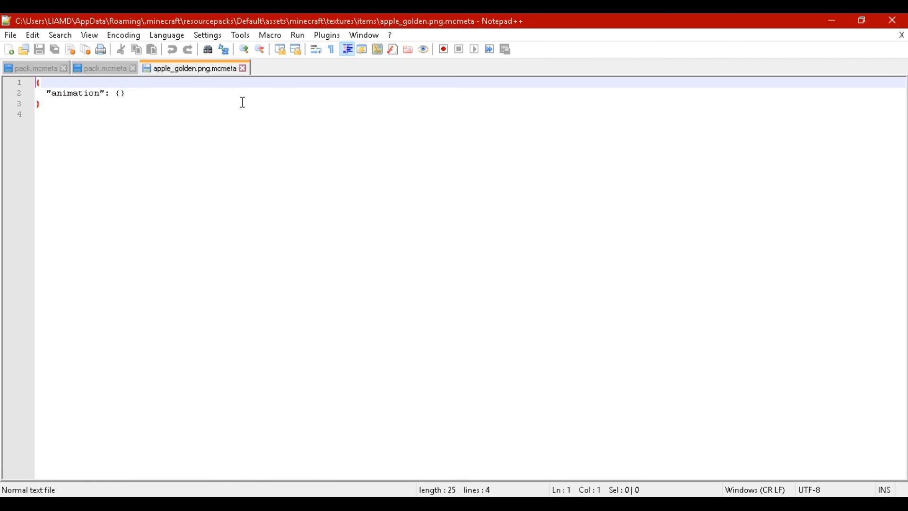
click(892, 20)
scroll(548, 160, down, 3)
scroll(556, 161, up, 3)
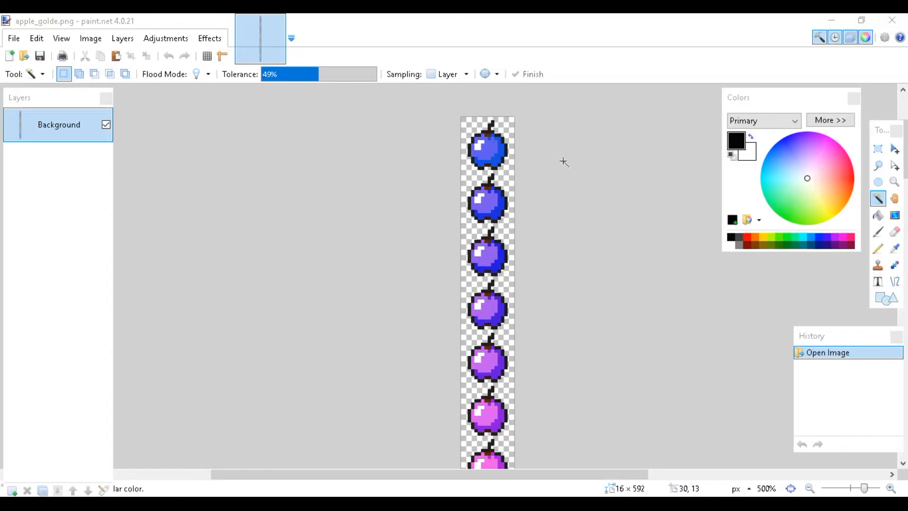